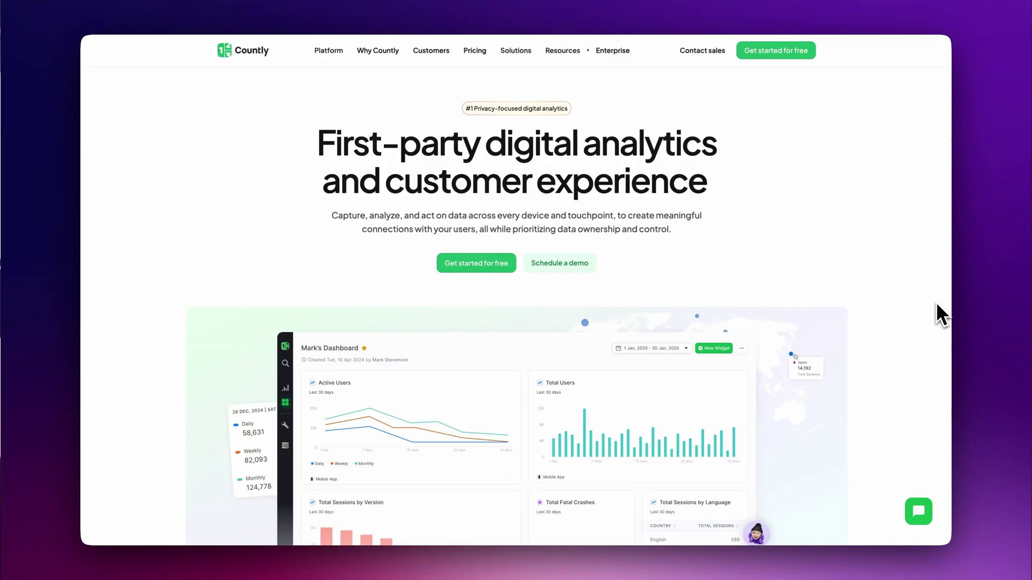
- Browse the Countly homepage and pricing page down to the Lite, Flex and Enterprise comparison table
scroll(936, 302, down, 3)
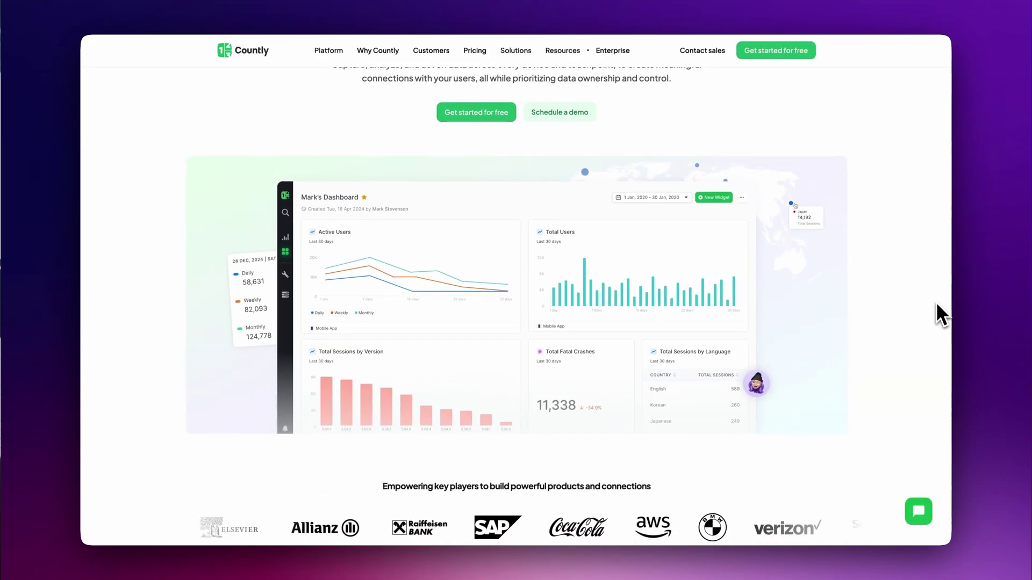
scroll(937, 305, down, 8)
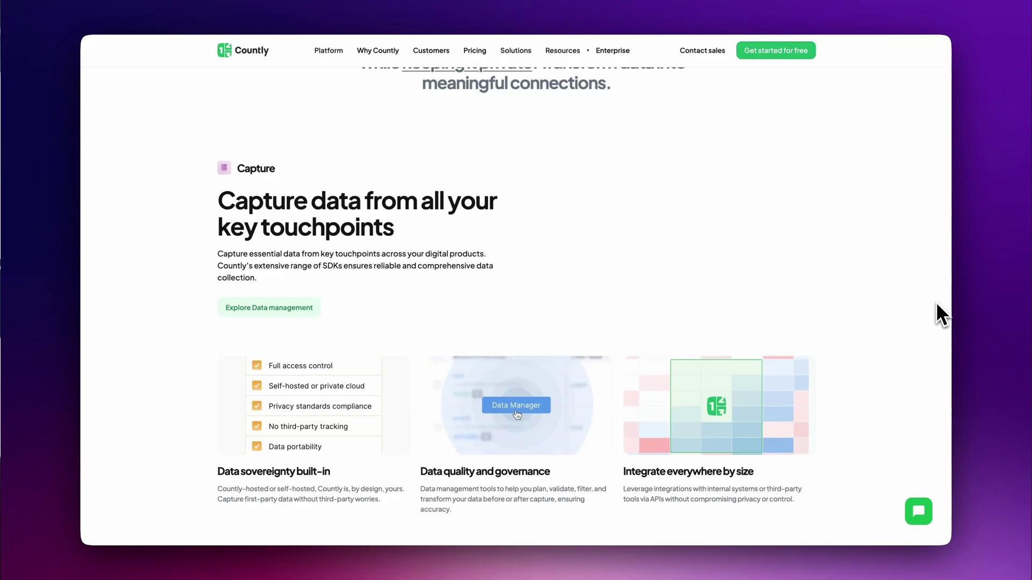
scroll(937, 304, down, 7)
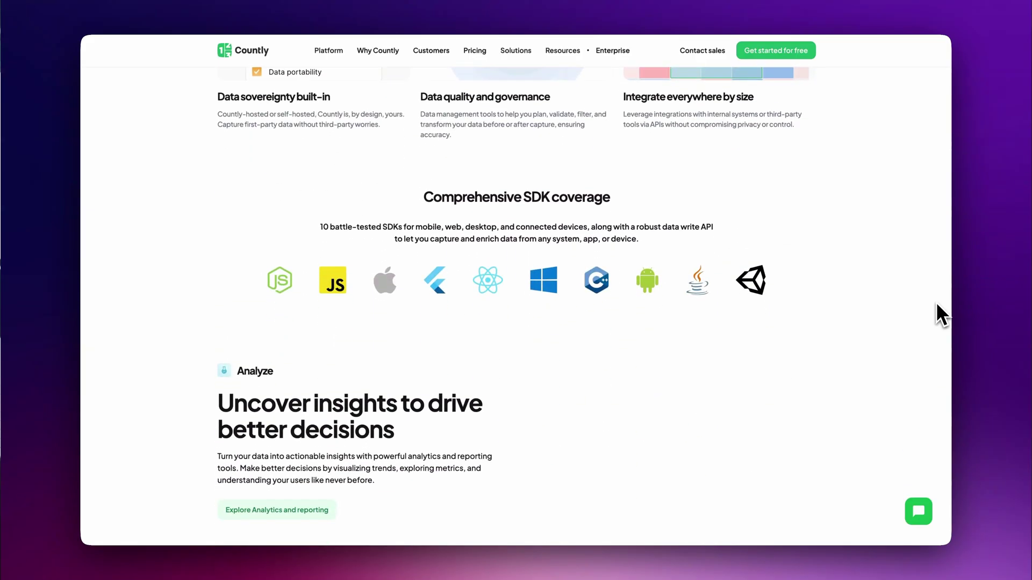
scroll(937, 305, down, 6)
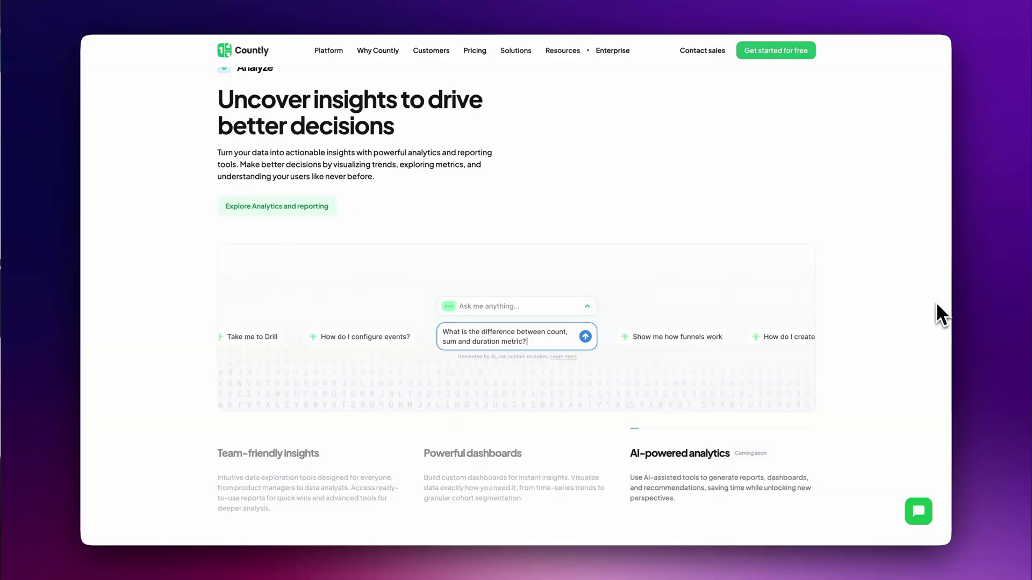
scroll(936, 302, down, 10)
scroll(853, 343, down, 3)
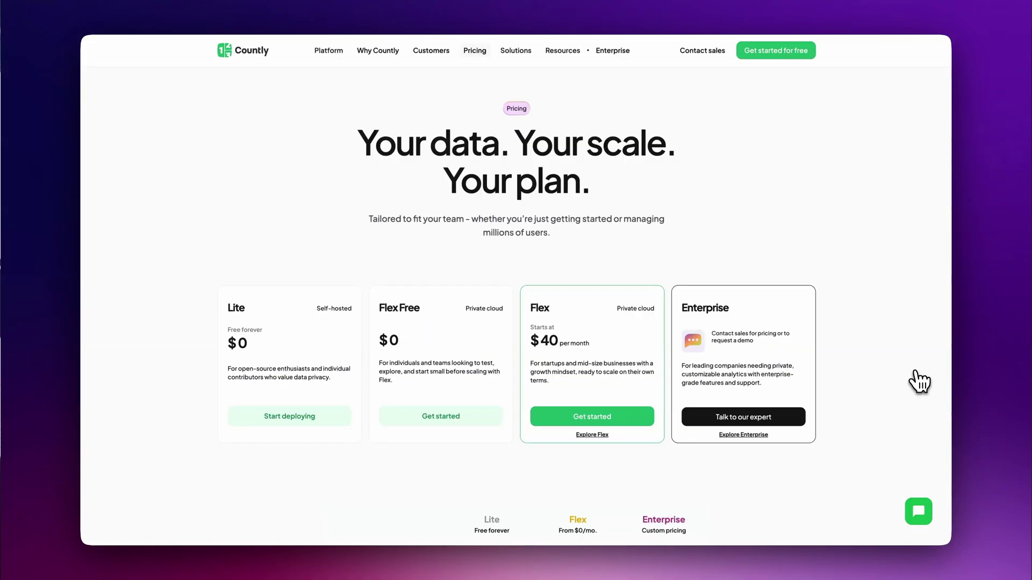
scroll(920, 382, down, 10)
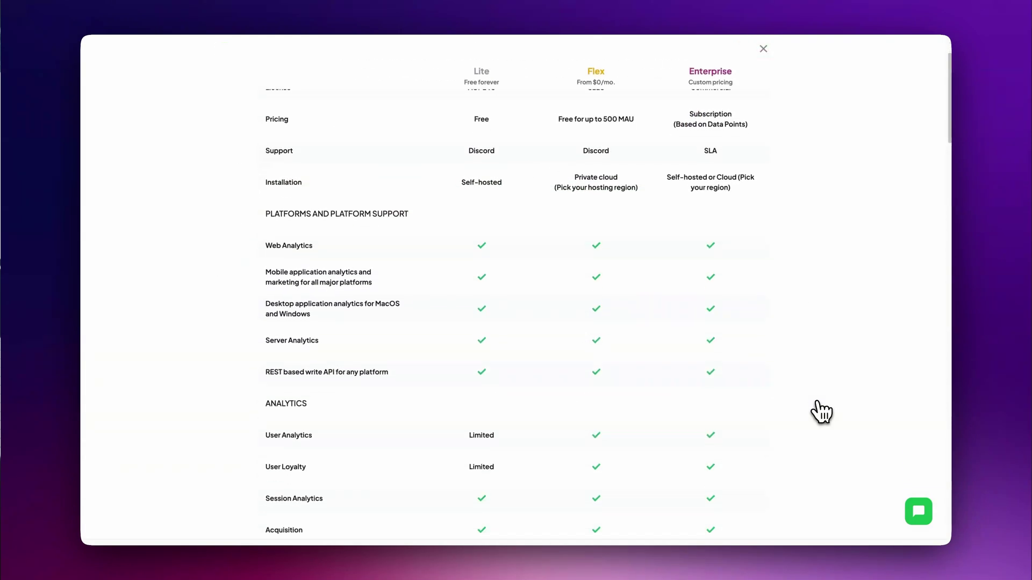
scroll(821, 412, down, 10)
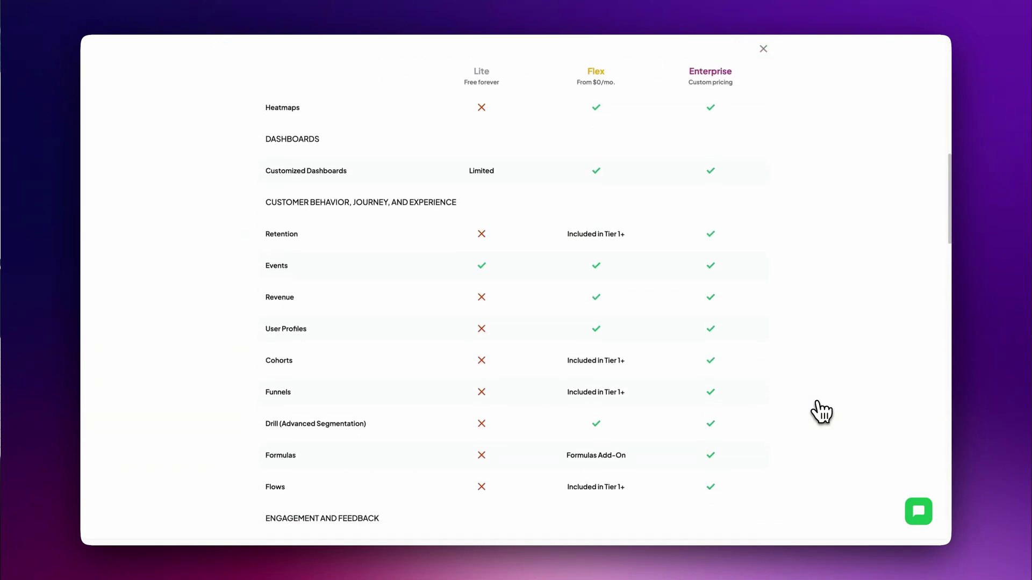
- Scroll the 'Installing the Countly Server' article down to the Method 1 one-liner install section
scroll(819, 411, down, 7)
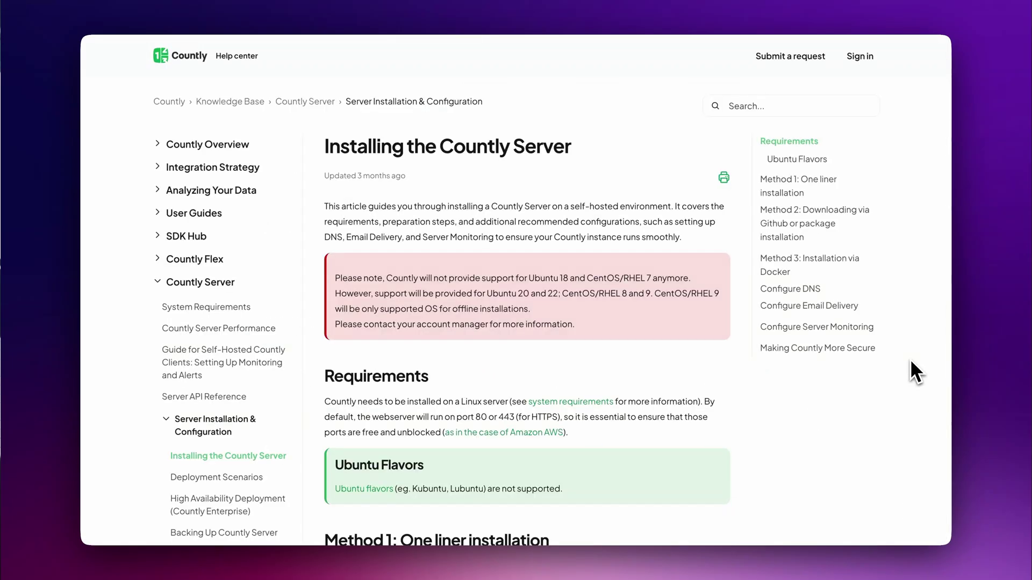
scroll(912, 371, down, 3)
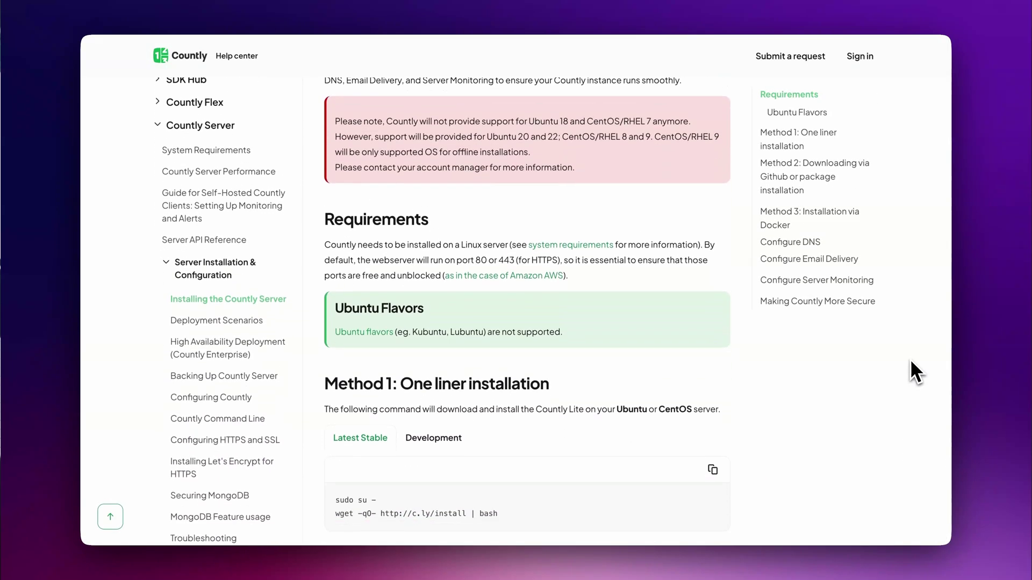
scroll(912, 370, down, 4)
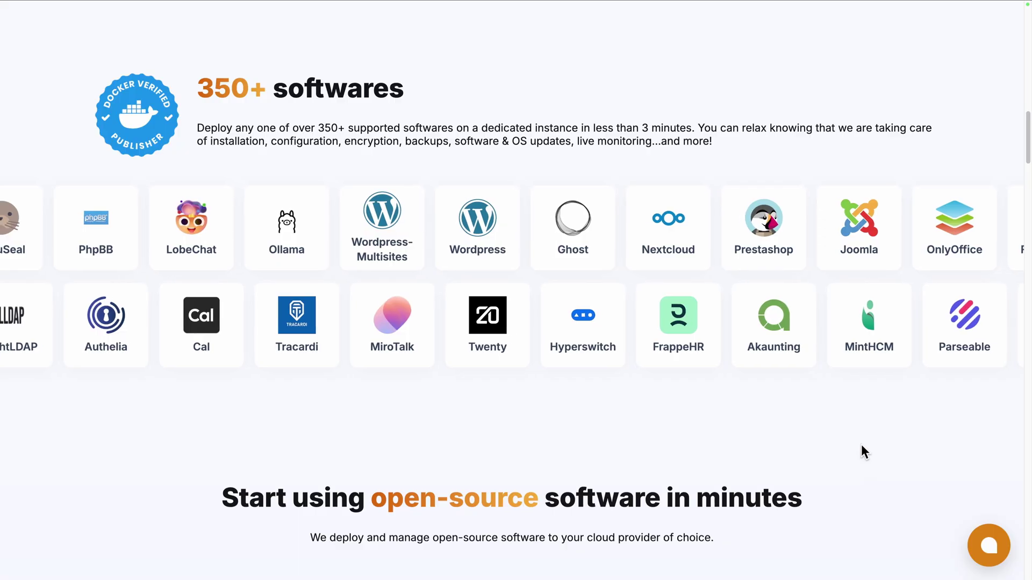
scroll(861, 444, down, 7)
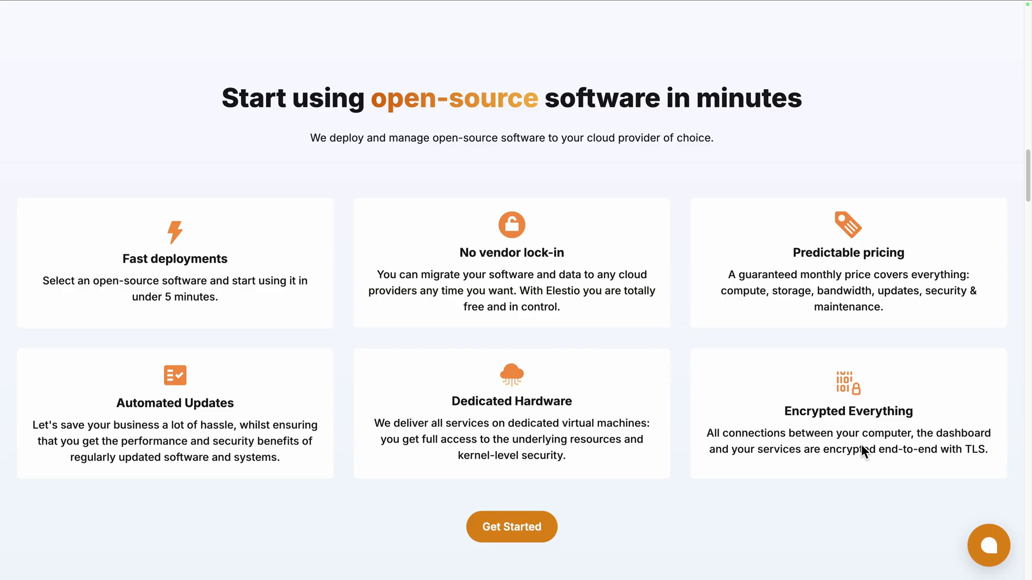
- Log in to Elestio, start deploying a first service, and focus the service search box
scroll(862, 446, down, 11)
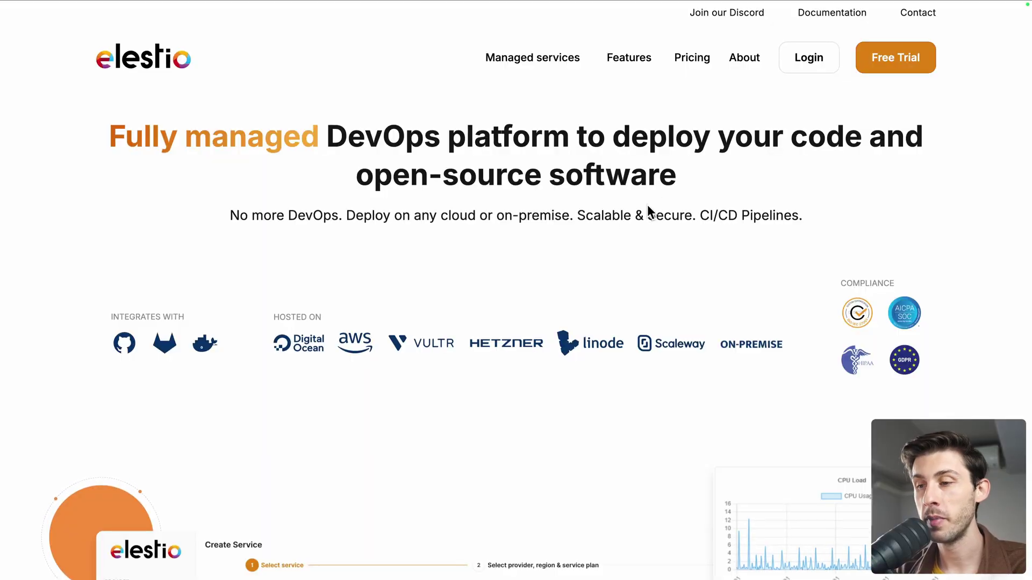
click(810, 69)
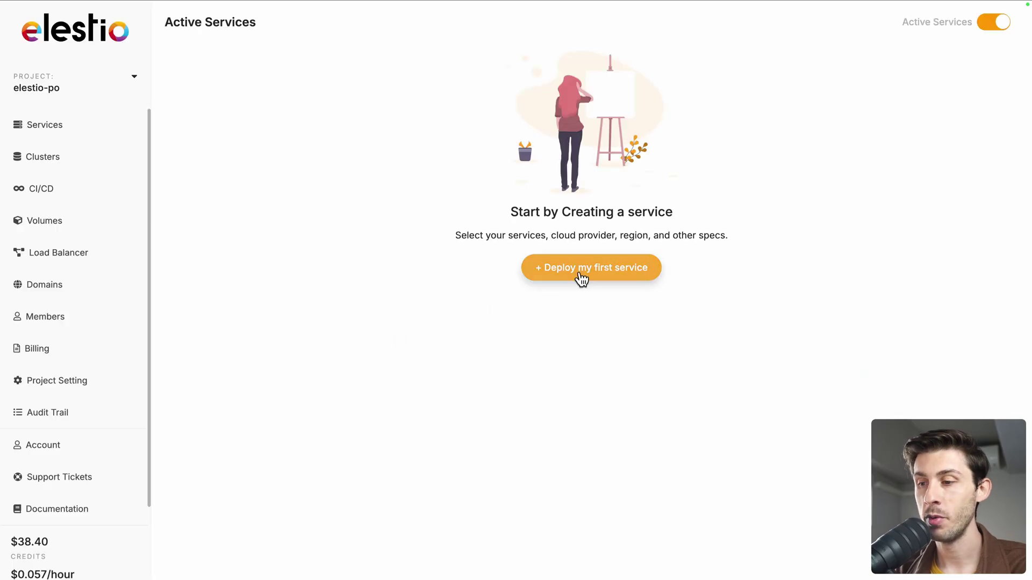
click(598, 271)
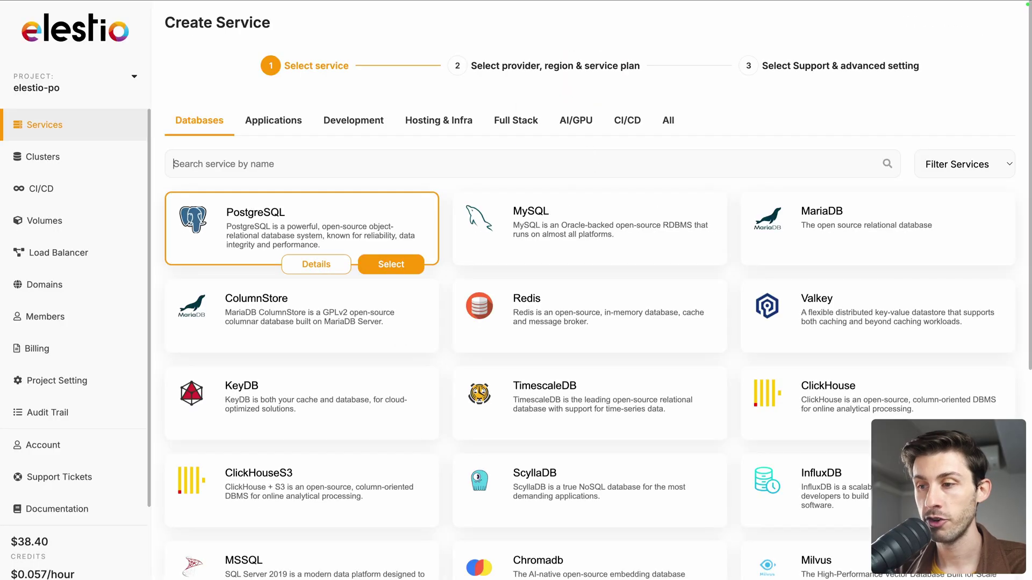
click(591, 157)
- Search 'count', select Countly, and keep netcup, Manassas and MEDIUM-2C-4G through to the naming step
text(count)
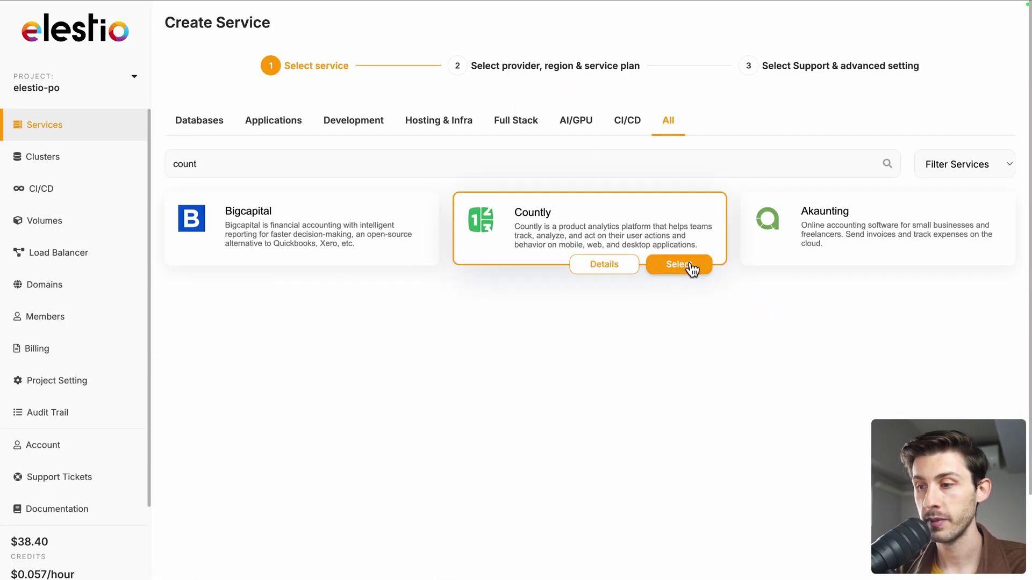
click(685, 265)
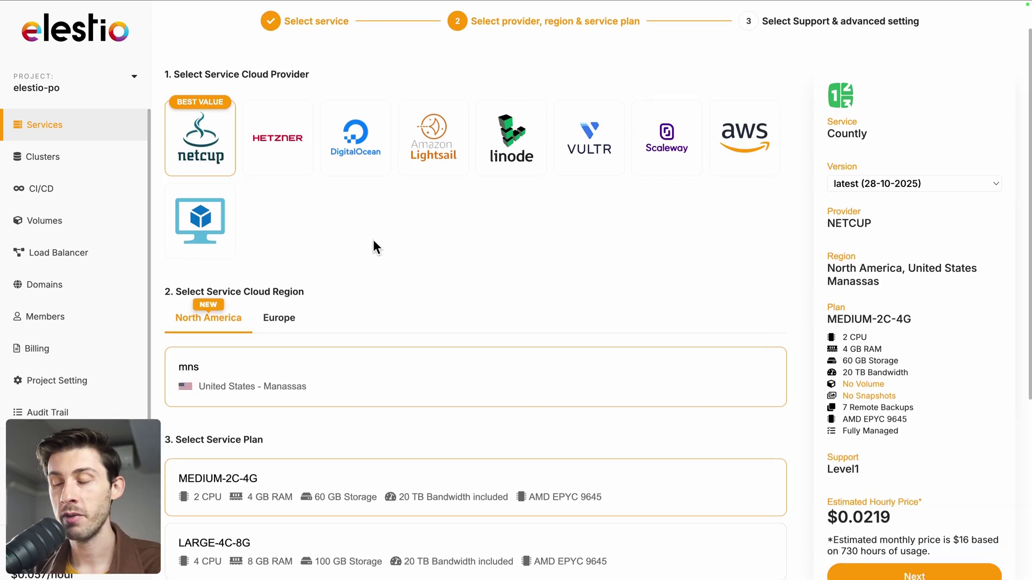
scroll(373, 239, down, 3)
scroll(377, 239, down, 2)
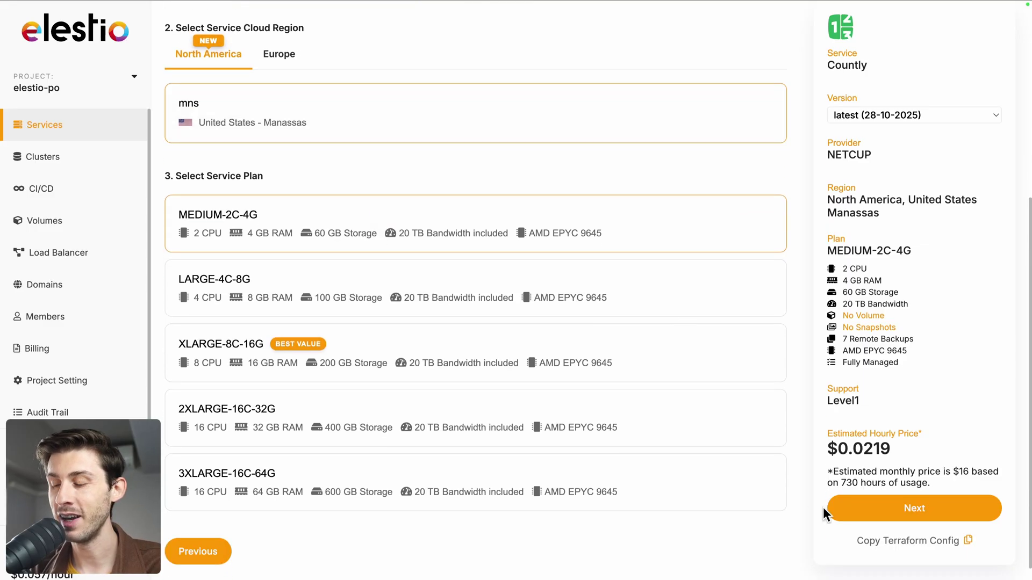
click(861, 515)
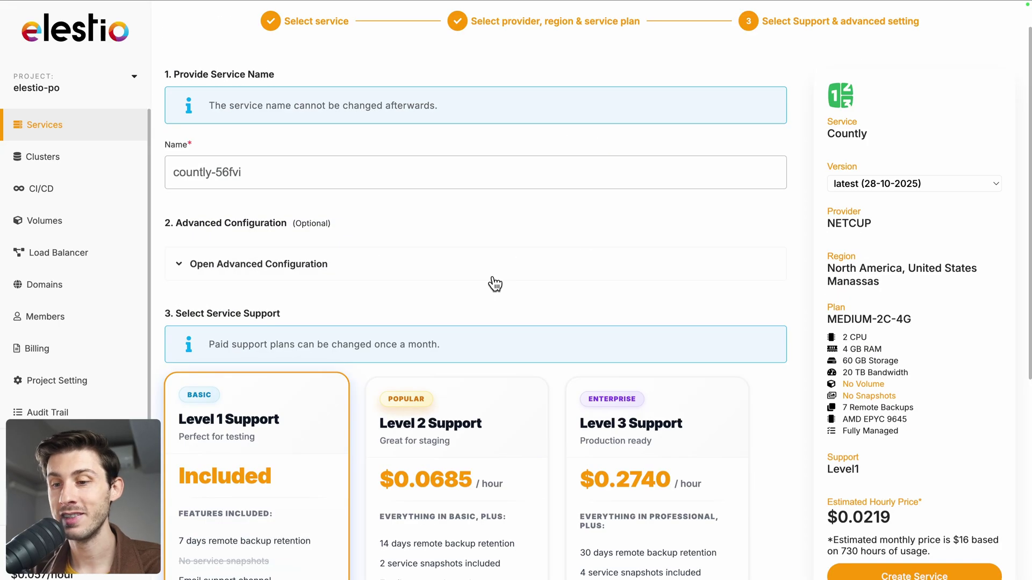
scroll(494, 284, down, 5)
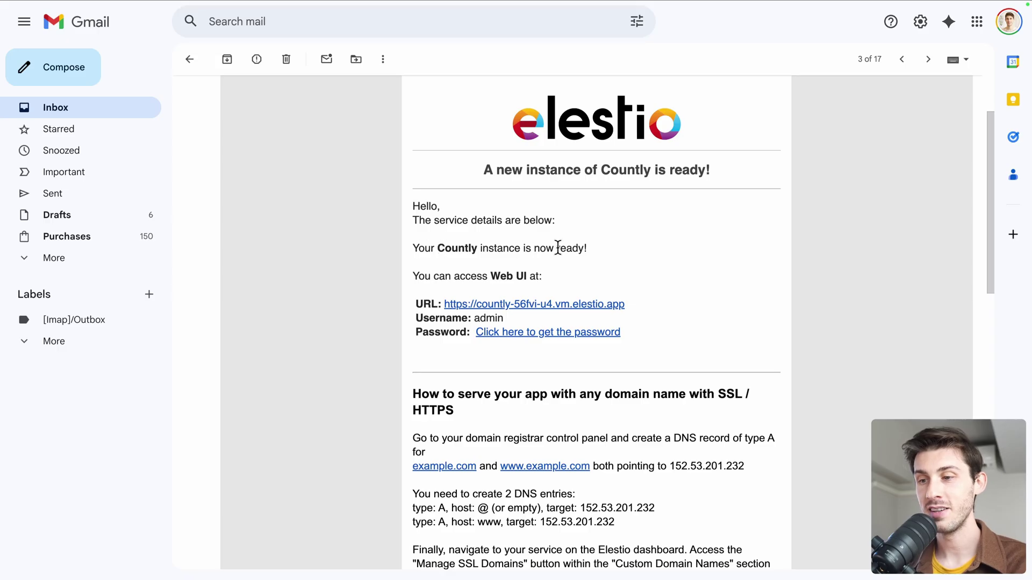
- Follow the 'Click here to get the password' link in Elestio's instance-ready email
click(541, 333)
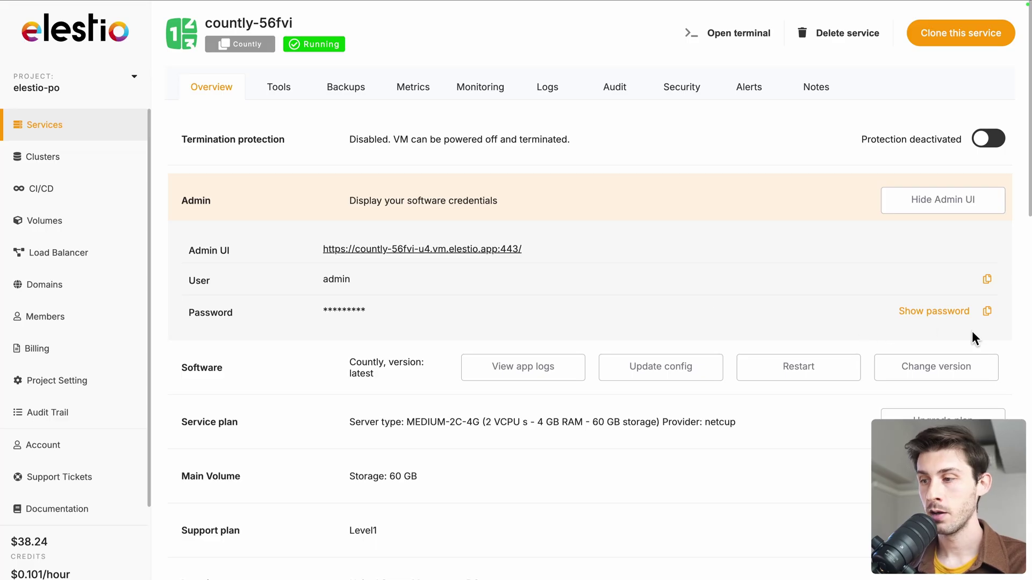
- Copy the Countly admin password from the Admin section of the service overview
click(988, 315)
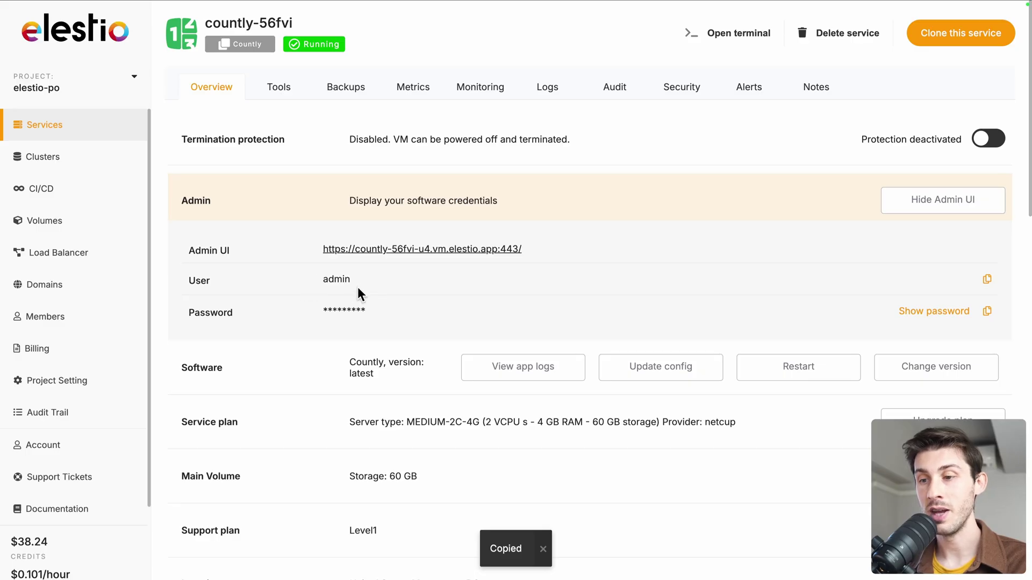
- Sign in to the Countly dashboard and create the 'Elestio Demo' application as a Web Application
click(358, 250)
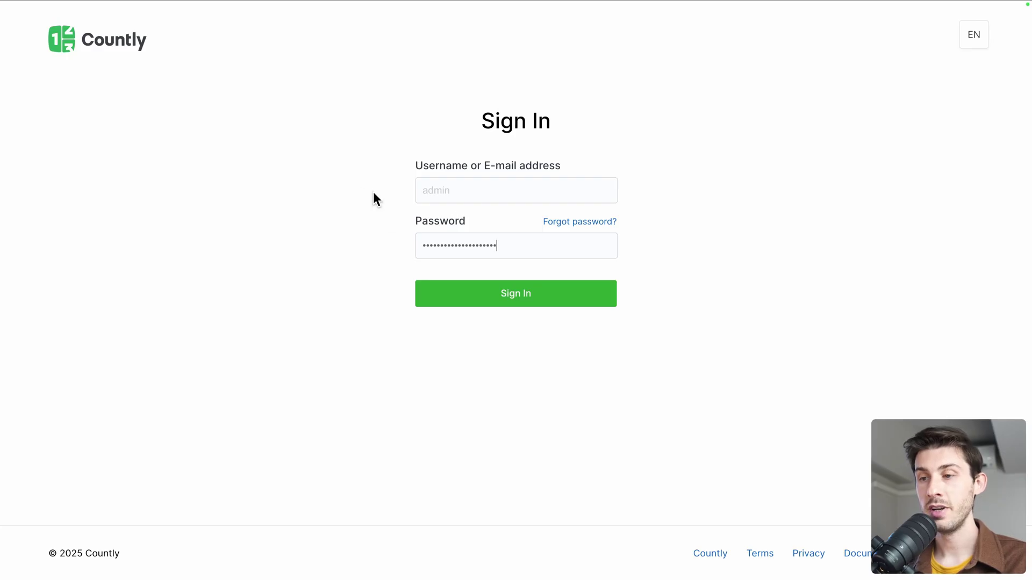
click(496, 300)
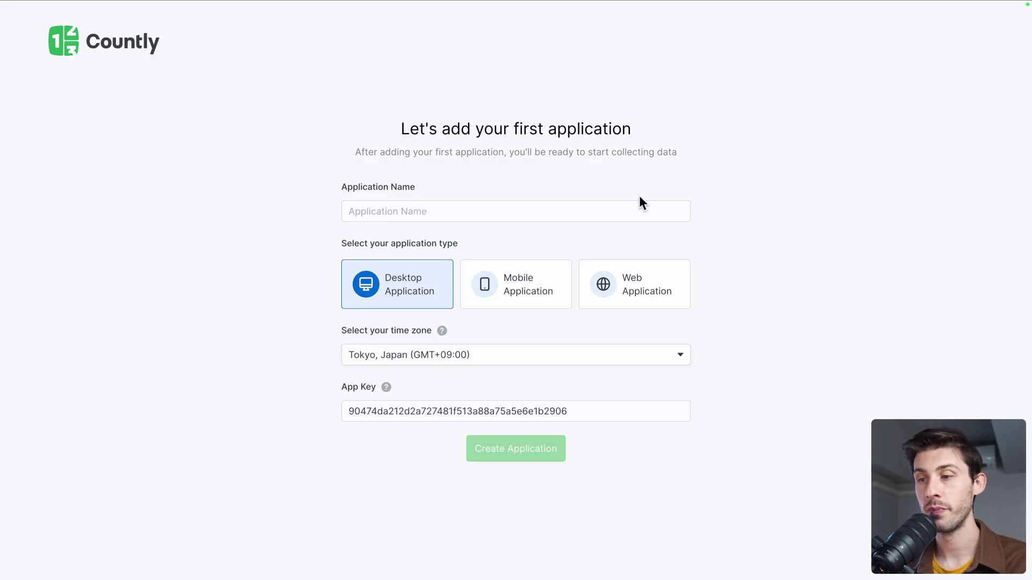
click(616, 209)
text(El)
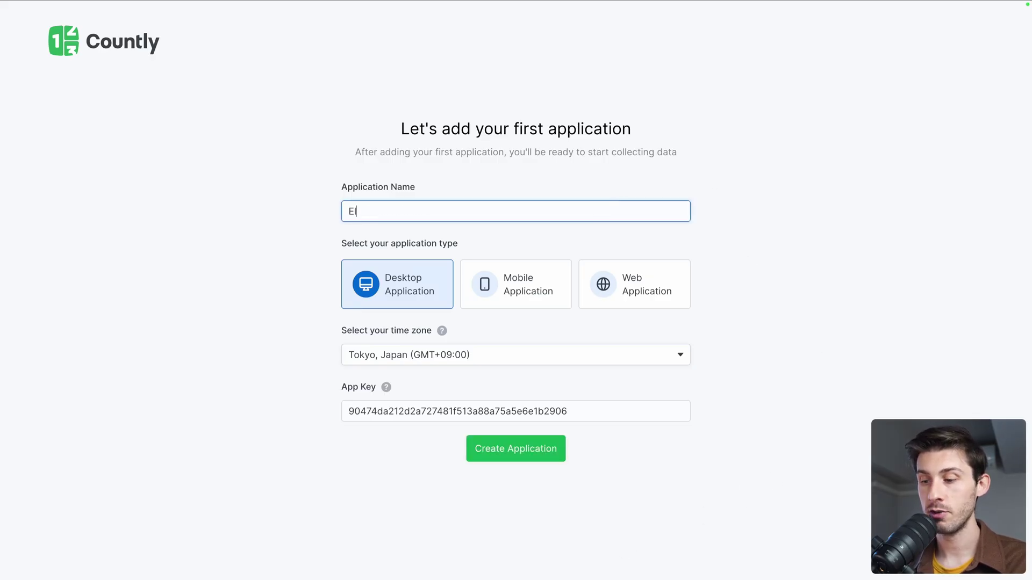
text(estio Demo)
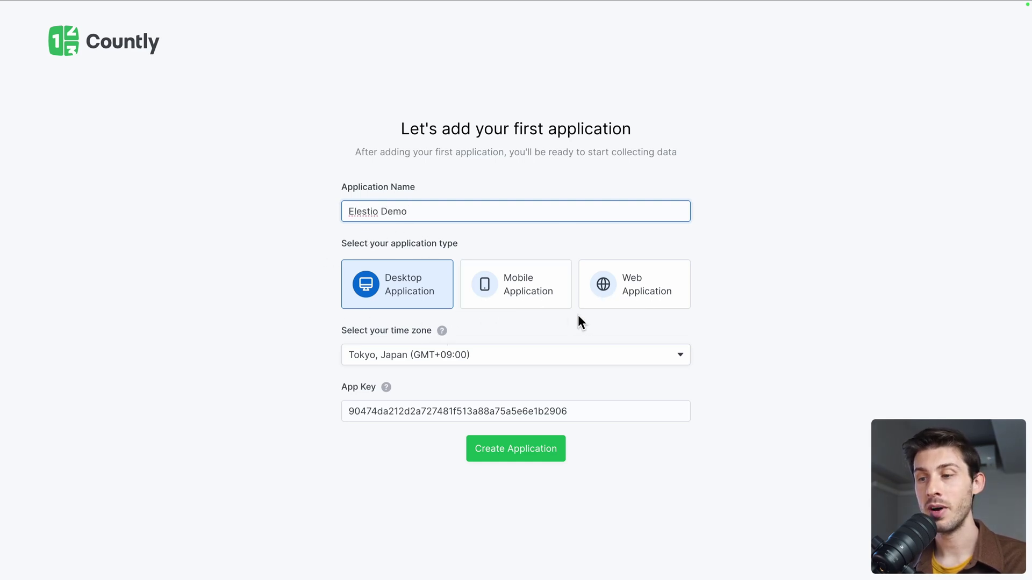
click(673, 292)
click(672, 293)
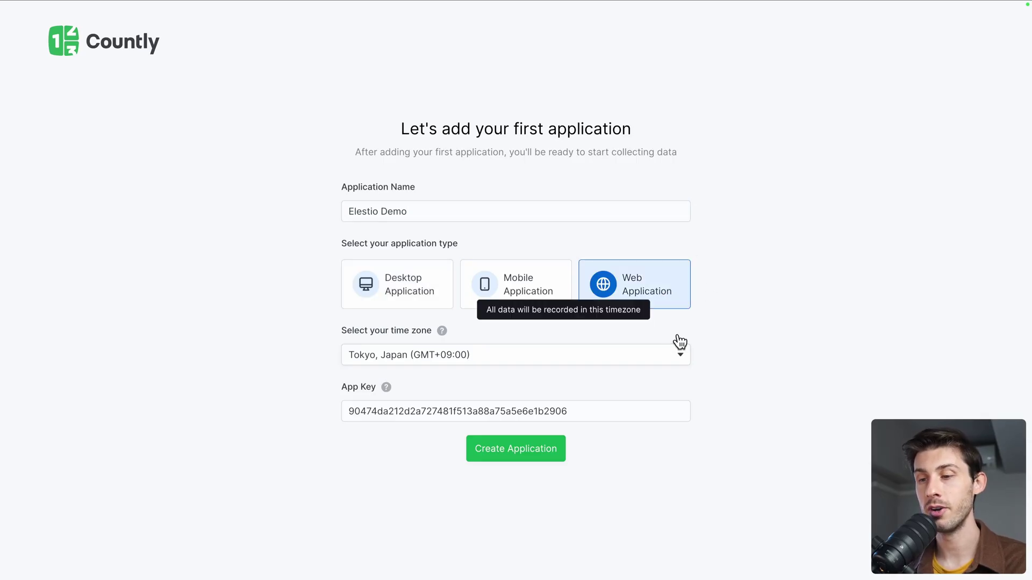
mouse_move(383, 399)
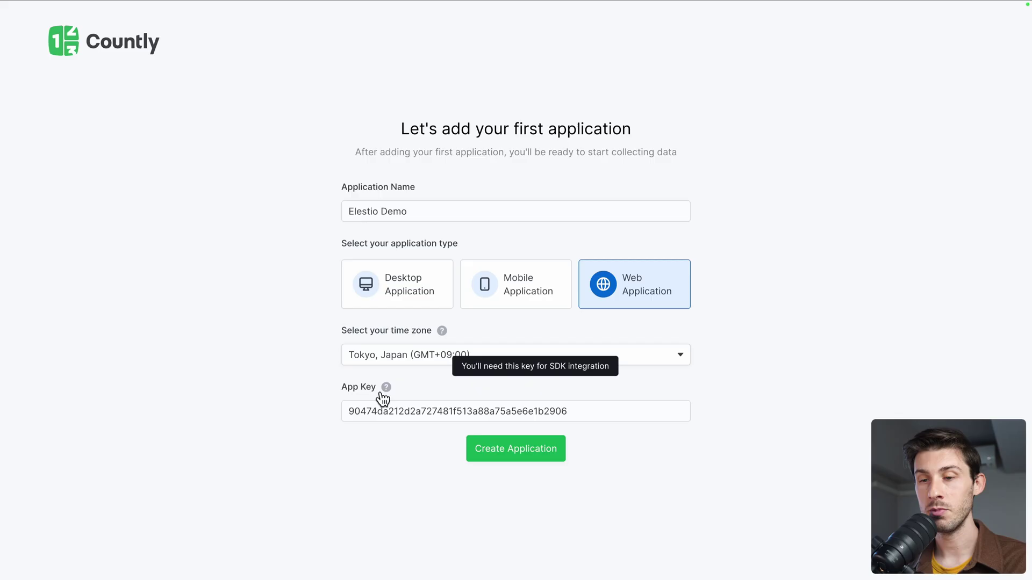
click(511, 454)
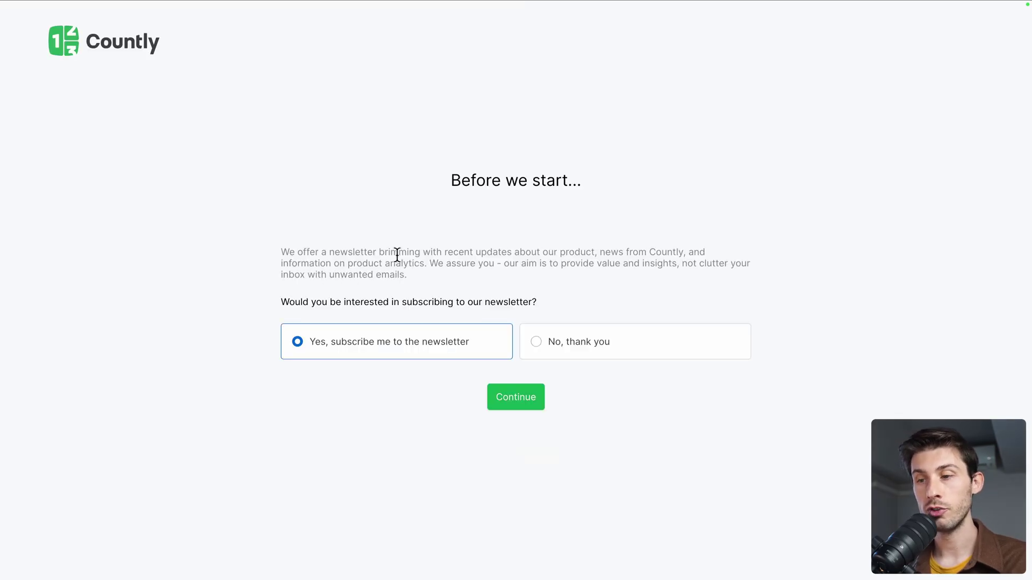
- Answer 'No, thank you' to the newsletter and continue to the Elestio Demo Home dashboard
click(548, 351)
click(510, 403)
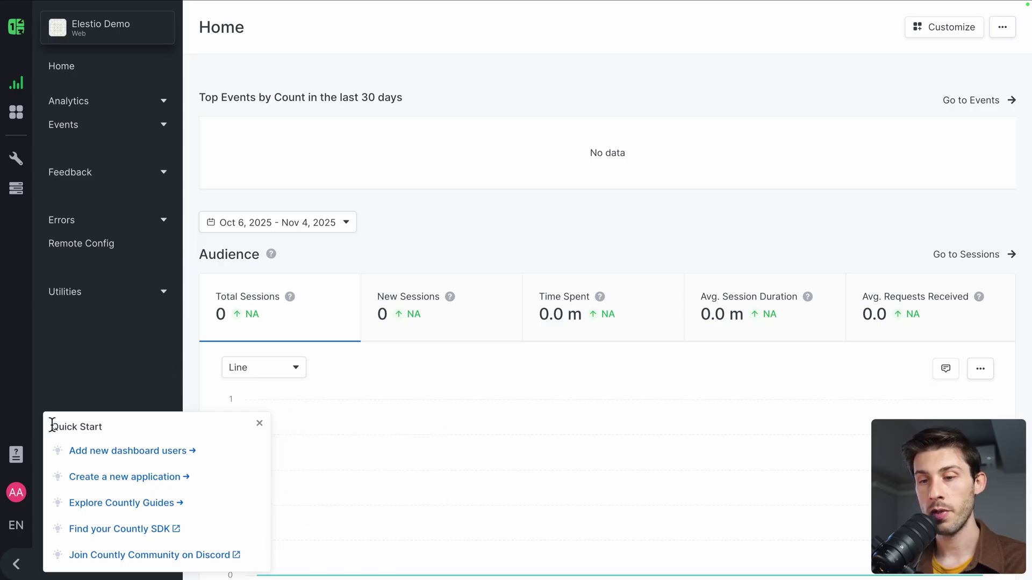
- Open Manage Users sorted by last login, look through the Create User form, then cancel it
click(99, 458)
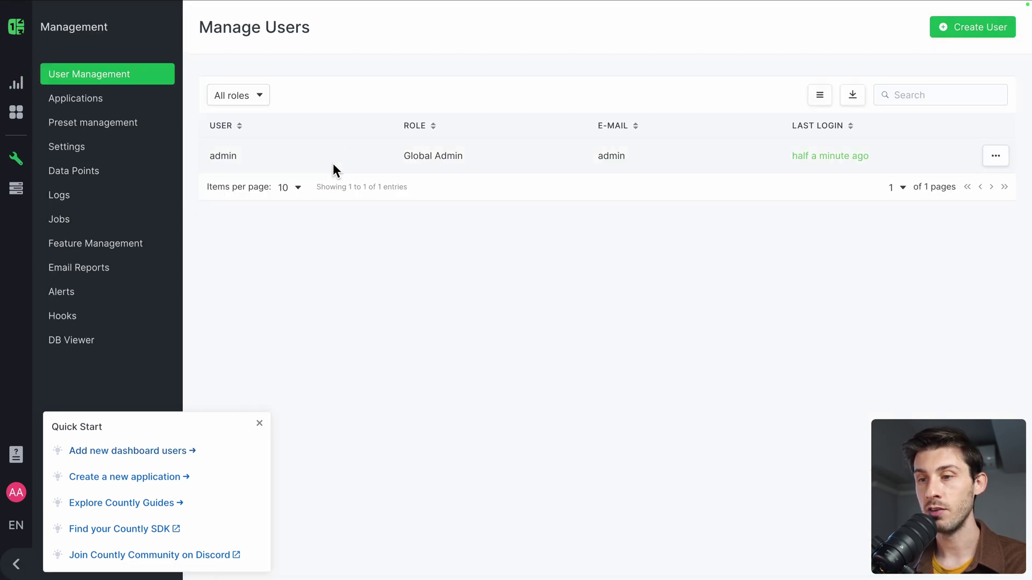
click(789, 127)
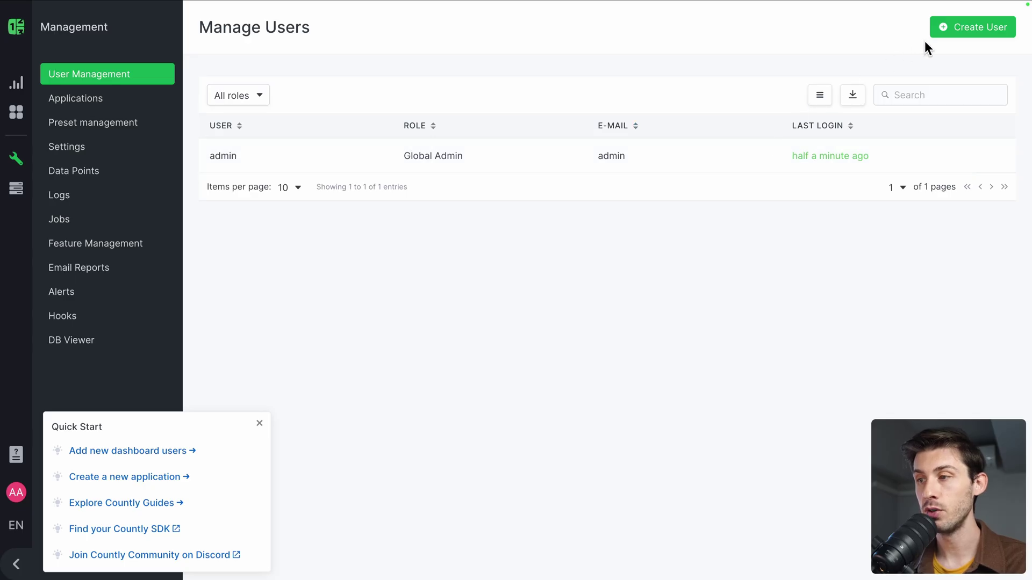
click(950, 32)
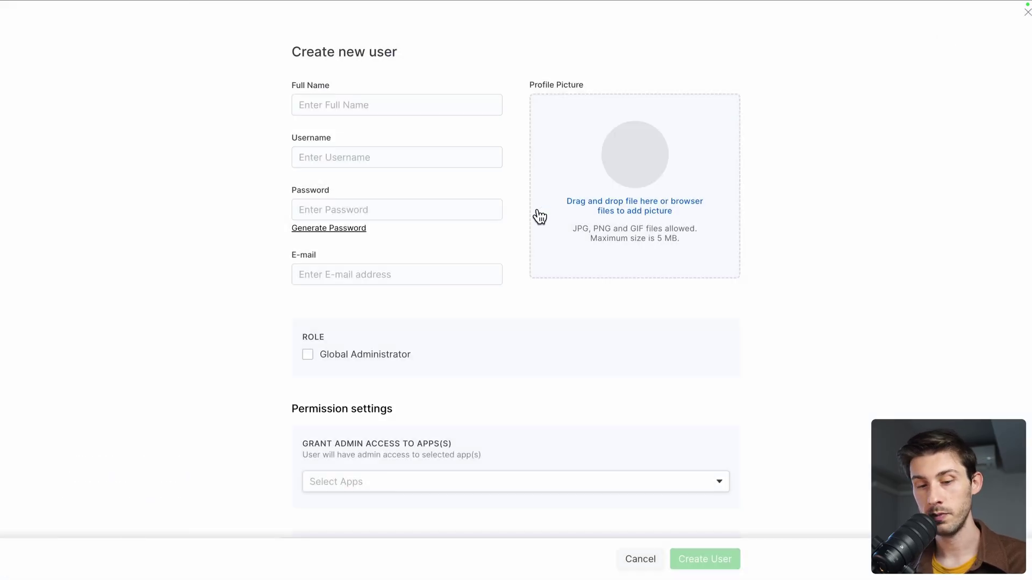
scroll(863, 315, down, 3)
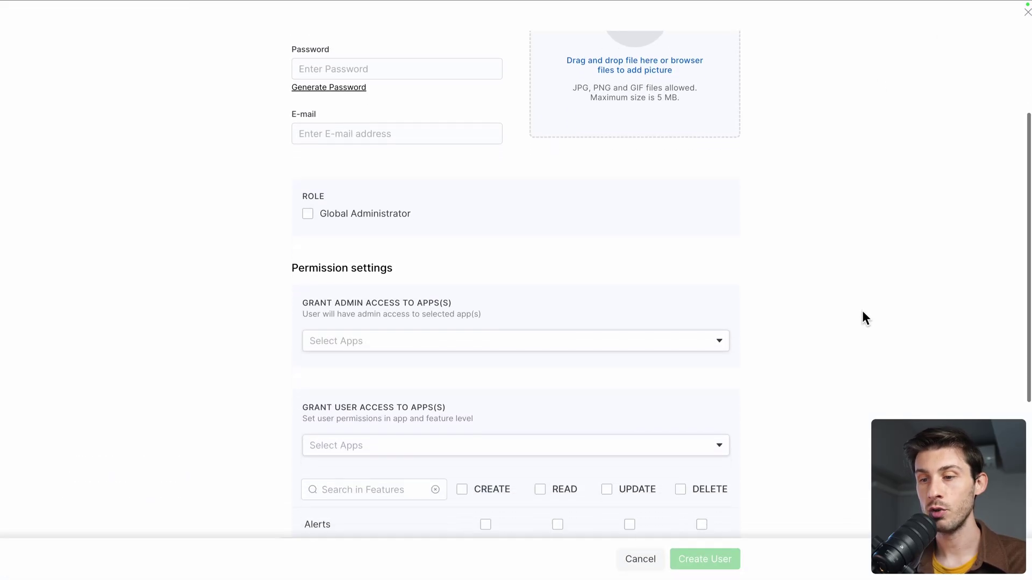
scroll(862, 312, down, 3)
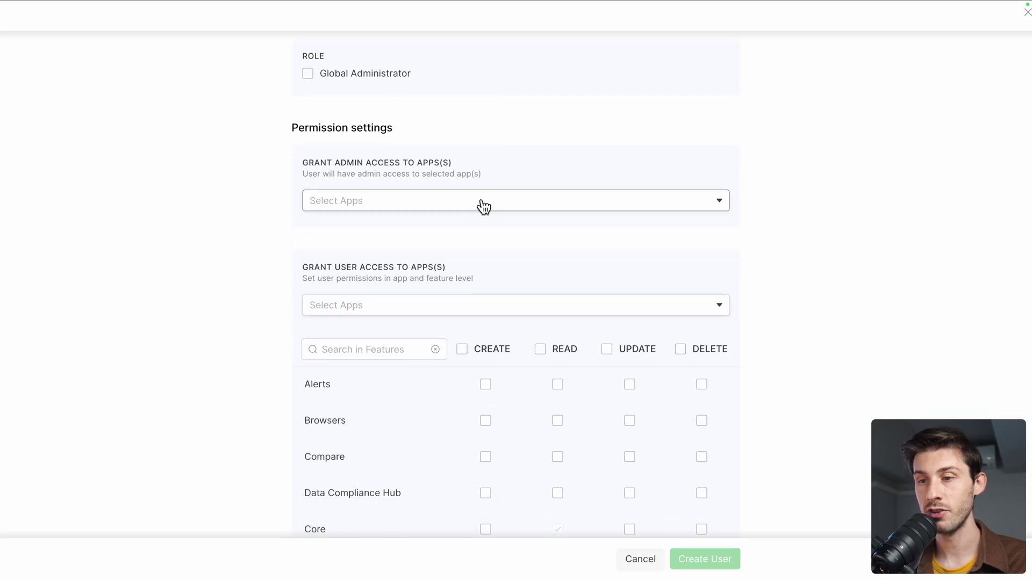
click(483, 205)
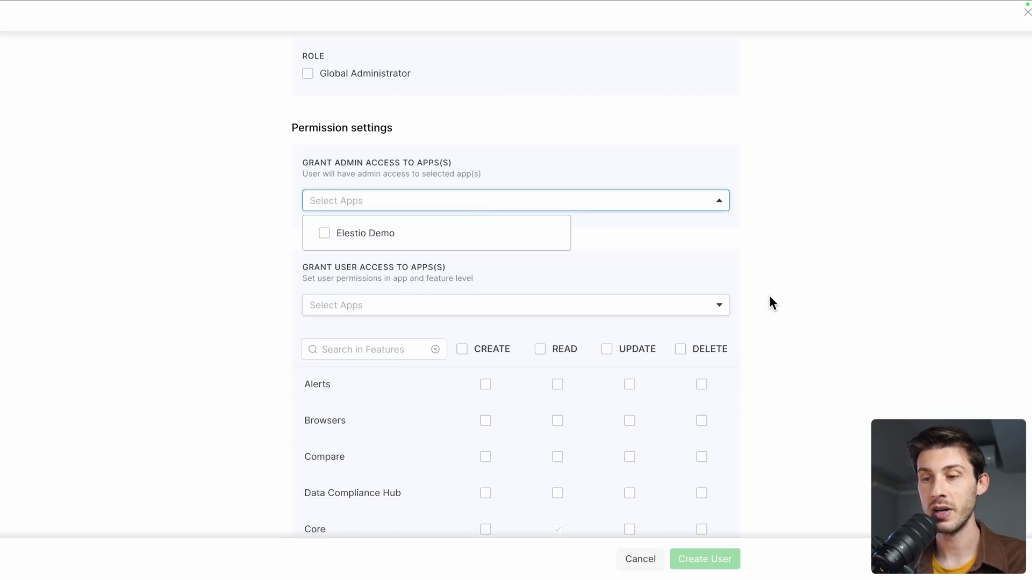
click(862, 331)
scroll(862, 331, down, 2)
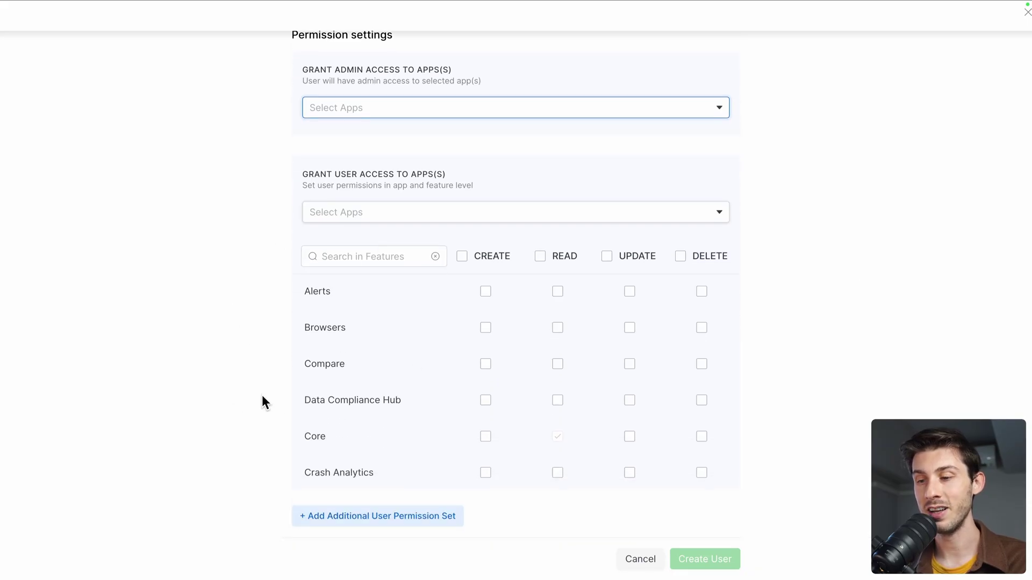
click(641, 559)
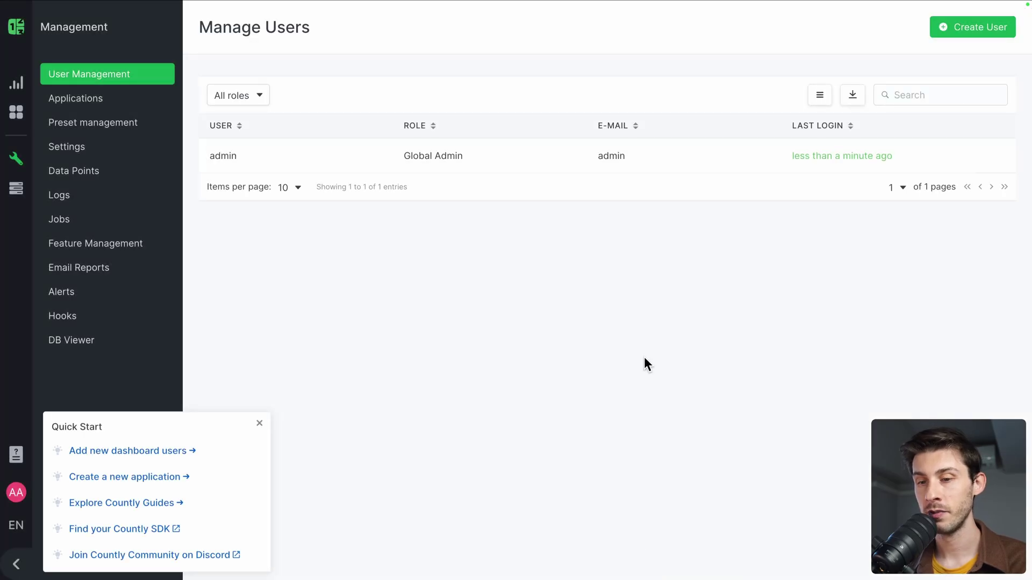
- Upload elestio_icon_512.png as the Elestio Demo application's icon
click(141, 479)
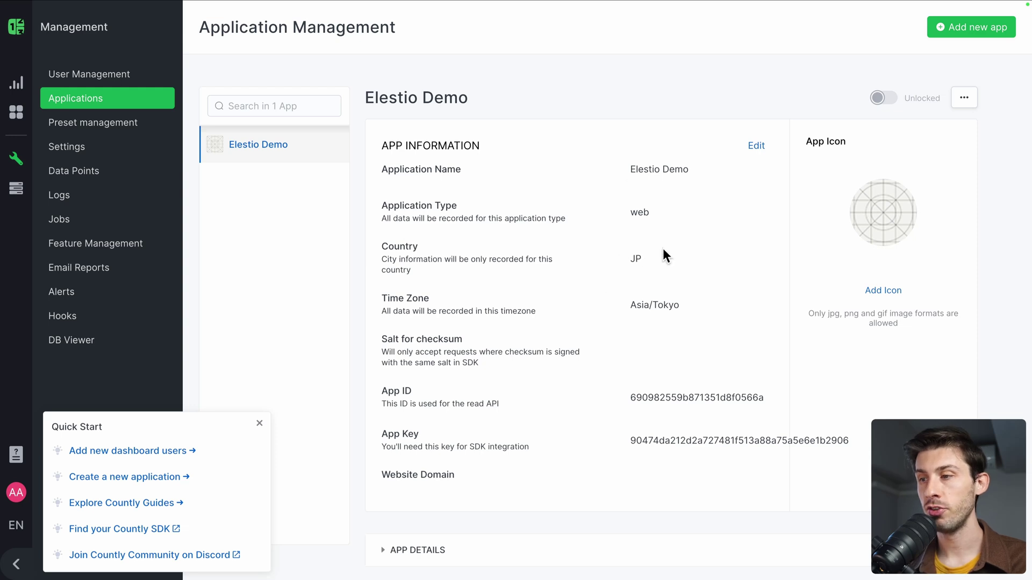
click(888, 290)
click(329, 230)
click(537, 211)
click(701, 447)
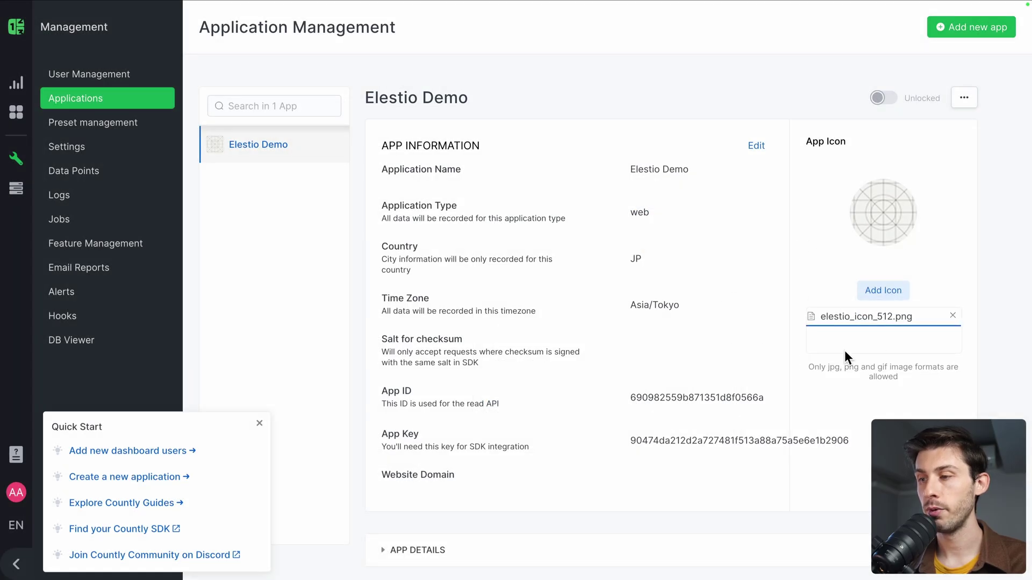
scroll(702, 349, down, 3)
scroll(702, 347, up, 3)
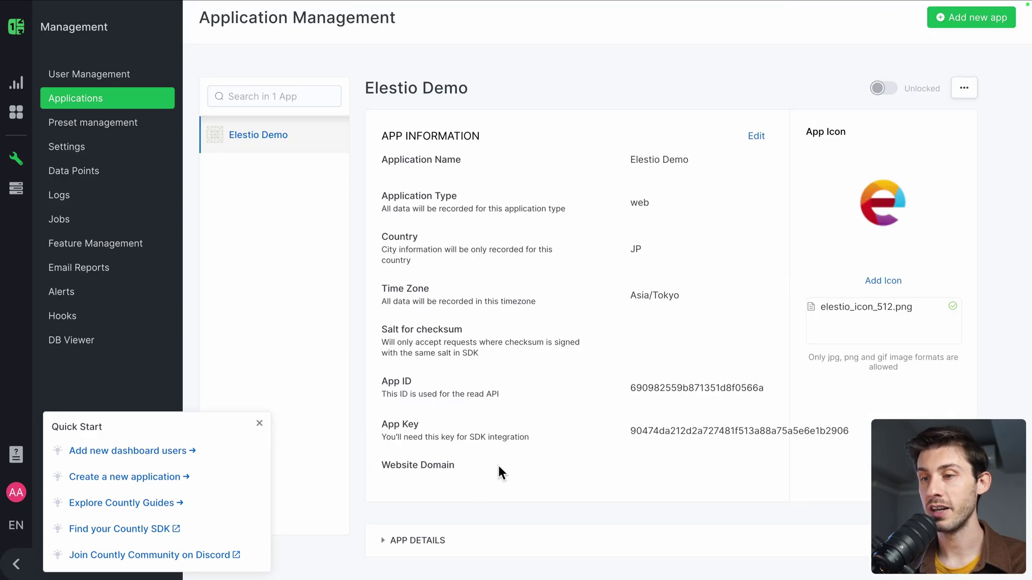
click(756, 140)
scroll(519, 285, down, 3)
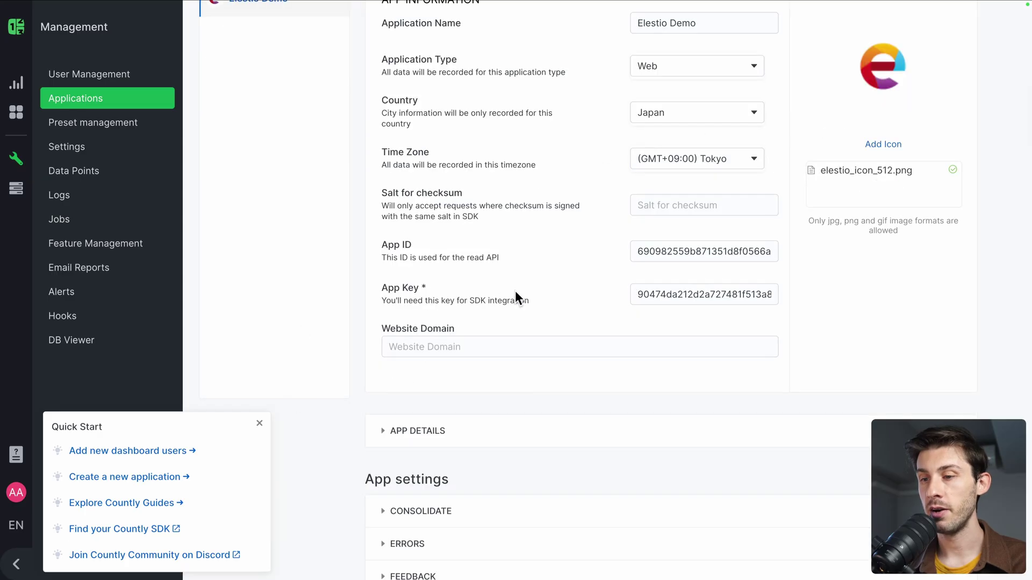
click(415, 348)
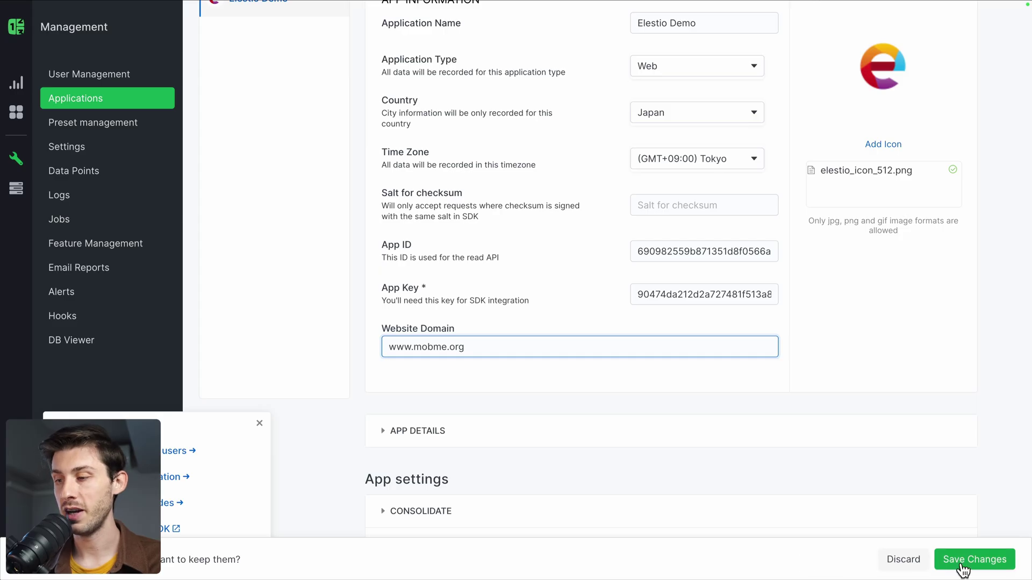
click(973, 565)
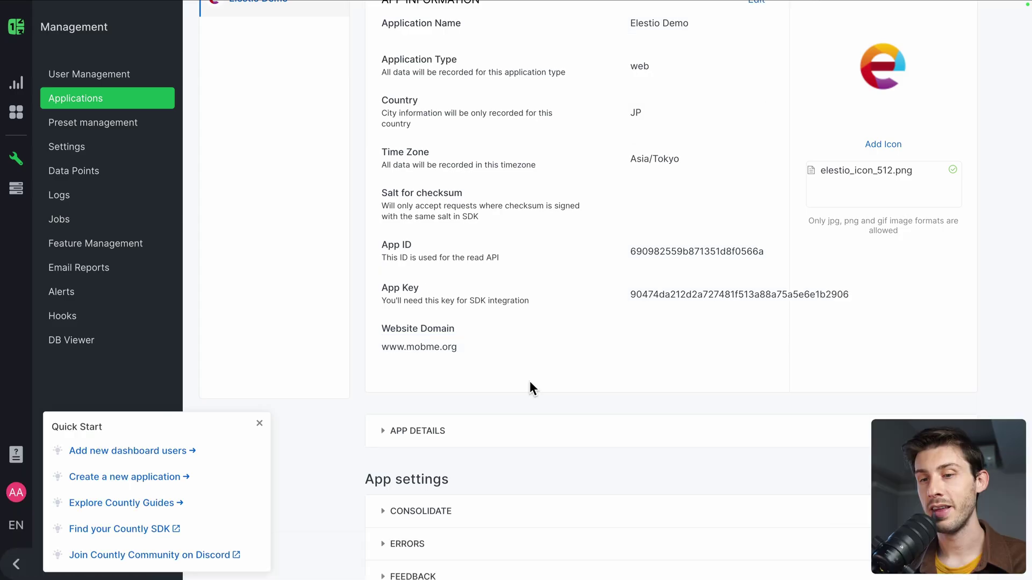
- Expand the Consolidate, Errors and API sections of the Elestio Demo app settings
scroll(530, 382, down, 3)
scroll(529, 381, down, 2)
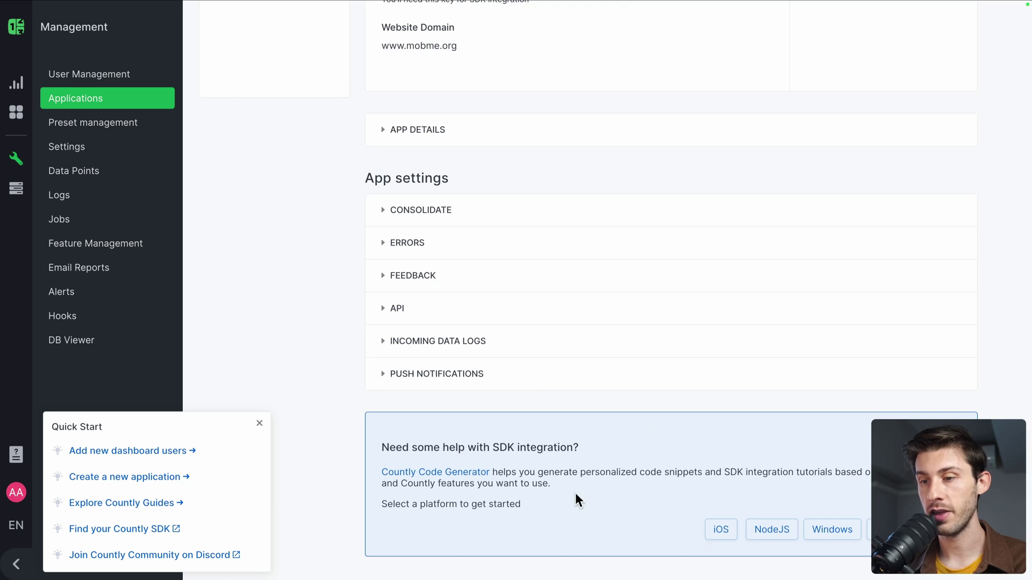
click(422, 212)
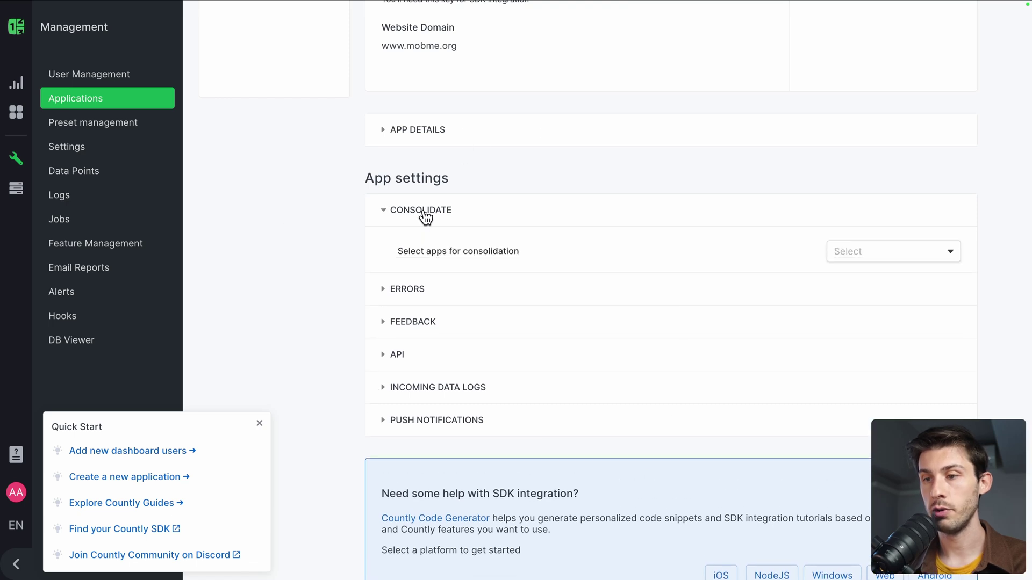
click(409, 295)
scroll(379, 327, down, 4)
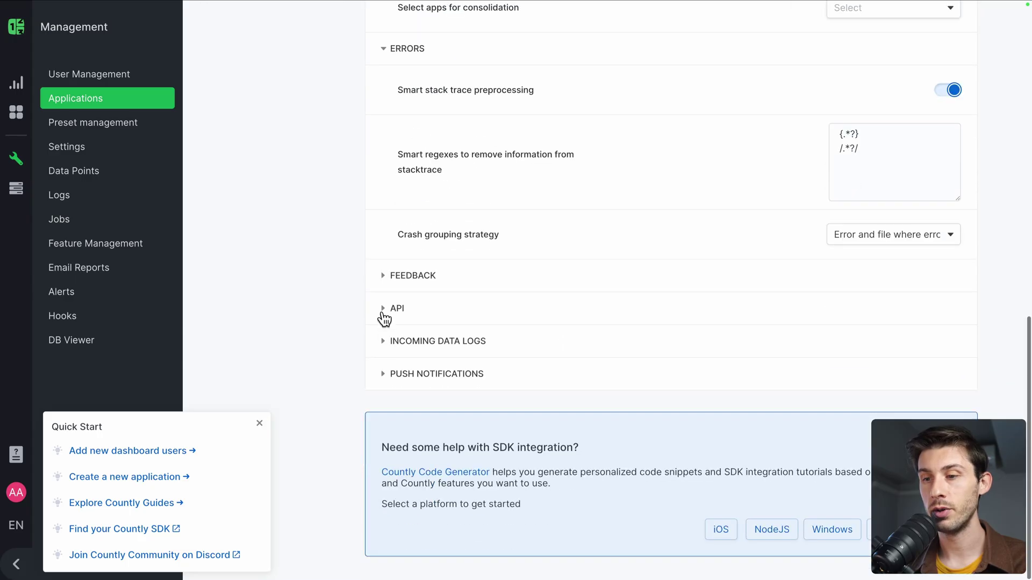
click(383, 310)
- Scroll further and highlight the SDK integration help text to read it
scroll(398, 353, down, 6)
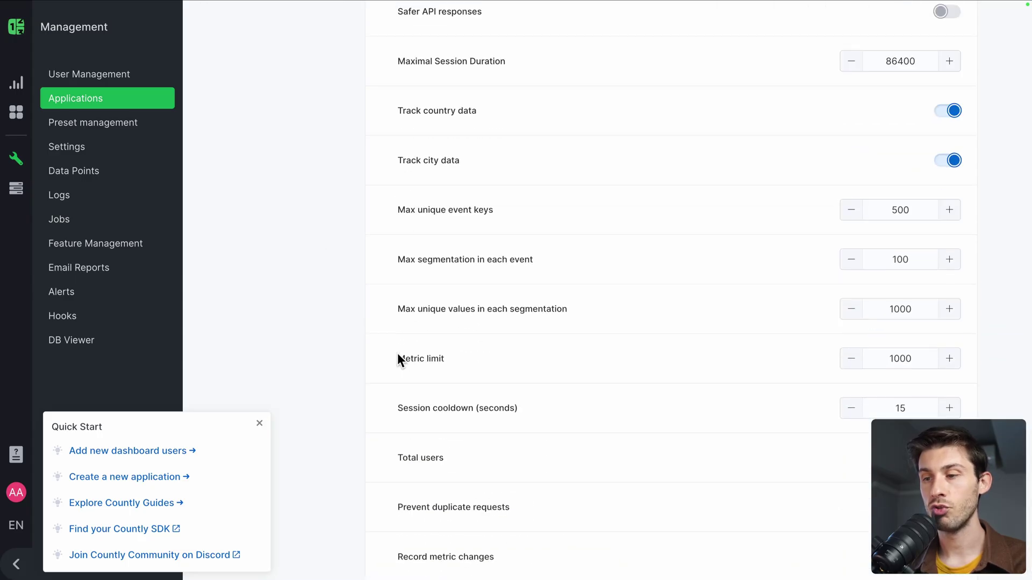
scroll(397, 353, down, 6)
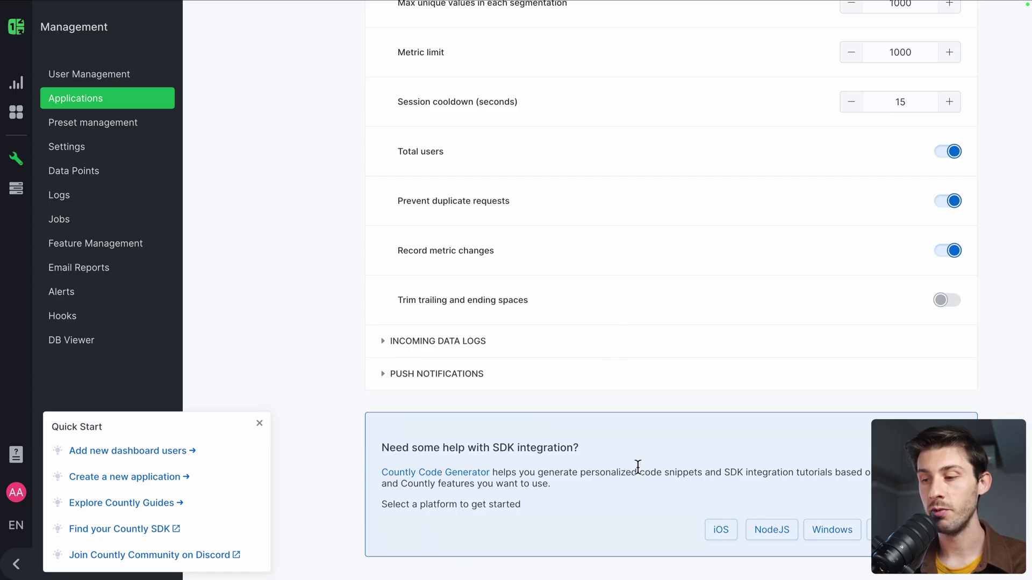
drag(549, 430, 554, 511)
click(553, 511)
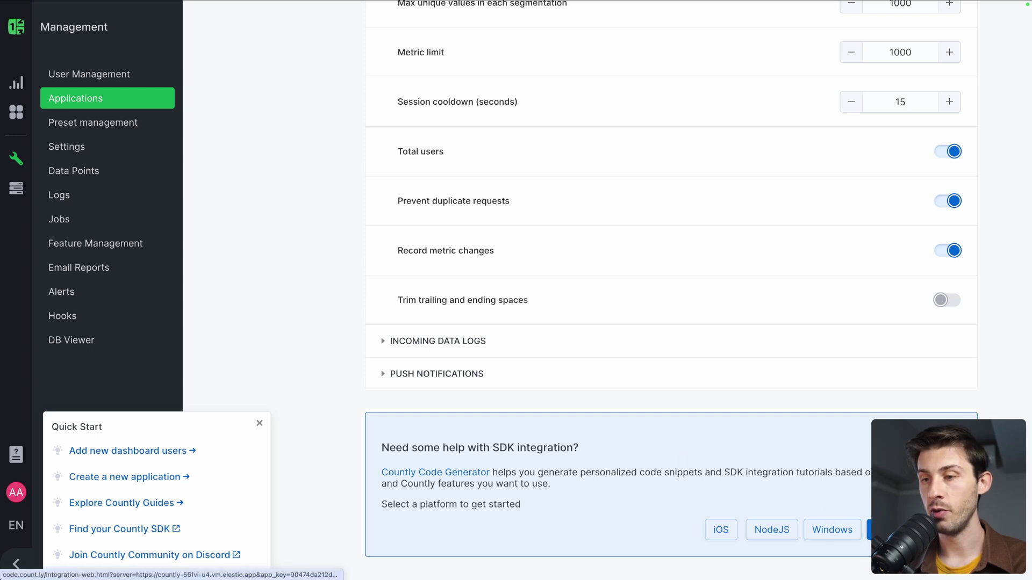
- In the Web SDK code generator, enable form submission events, form user data and all tracking features
click(873, 529)
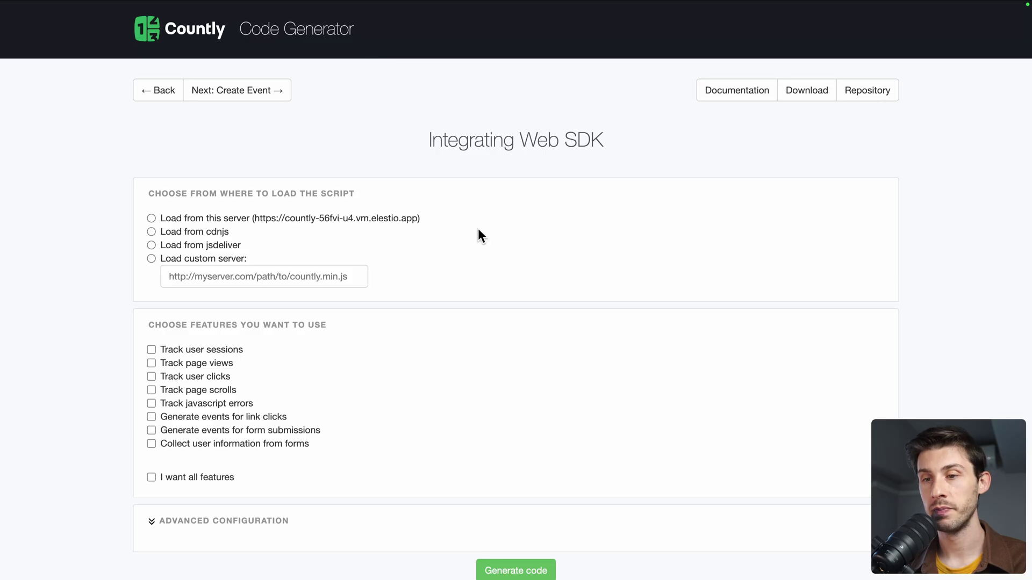
scroll(478, 230, down, 3)
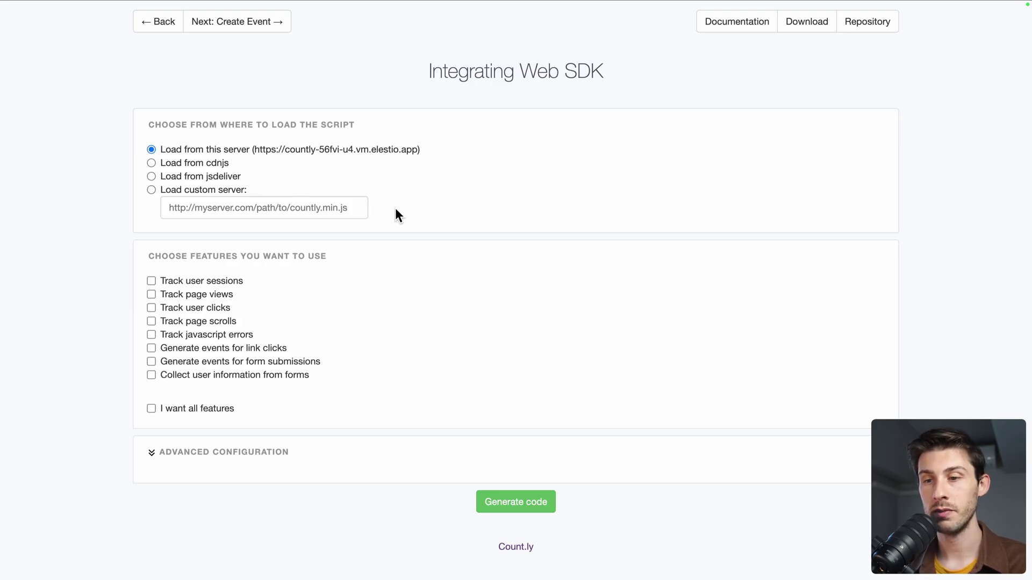
scroll(396, 210, down, 1)
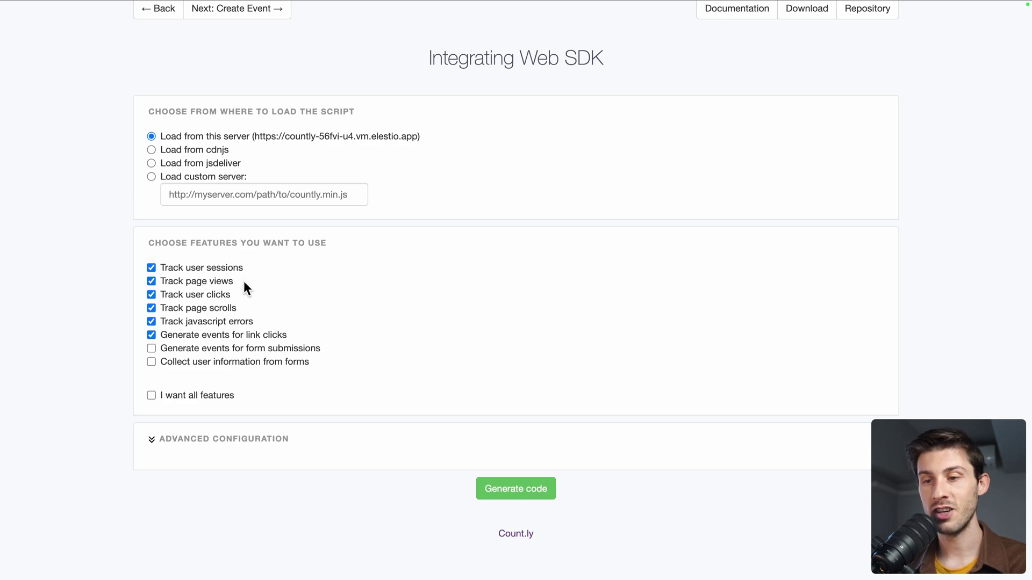
click(151, 348)
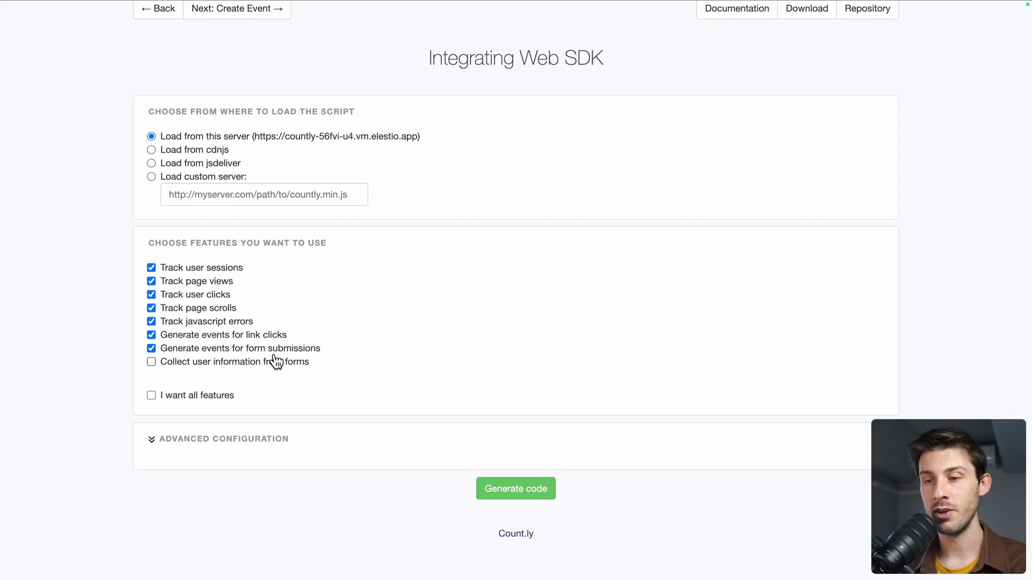
click(164, 364)
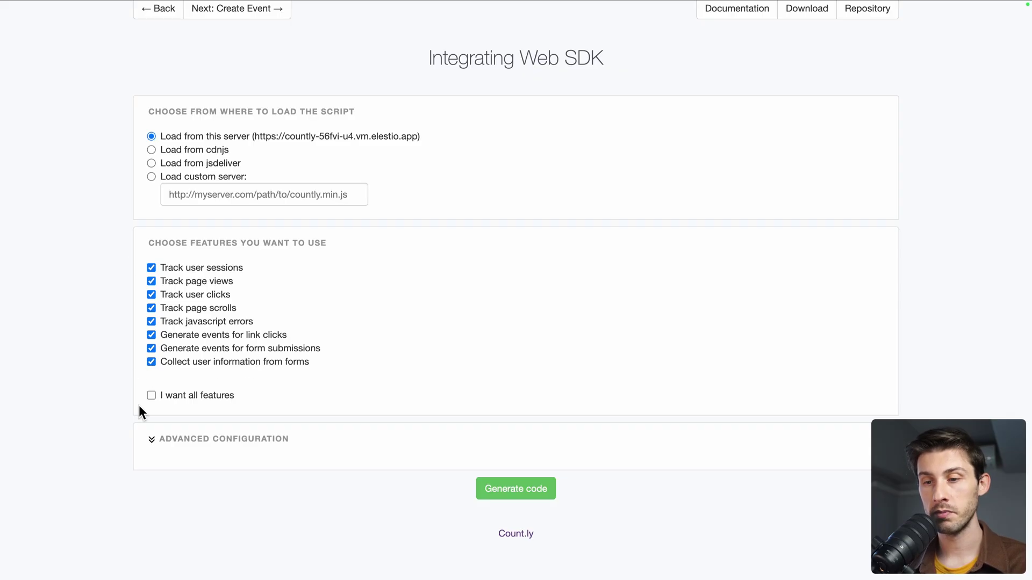
click(151, 396)
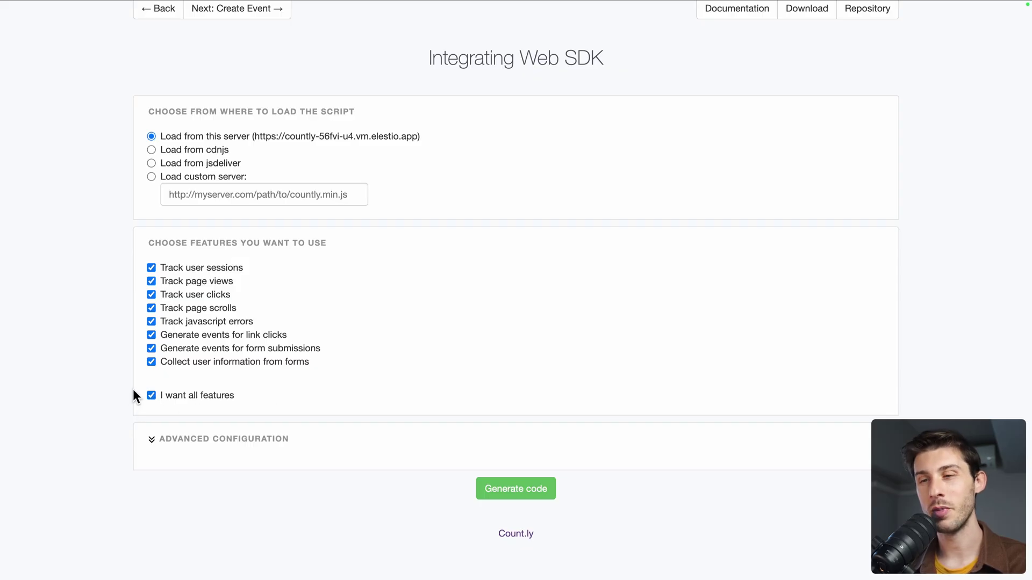
click(161, 439)
- Generate the tracking code snippet and copy the head script
scroll(97, 428, down, 2)
scroll(96, 422, down, 4)
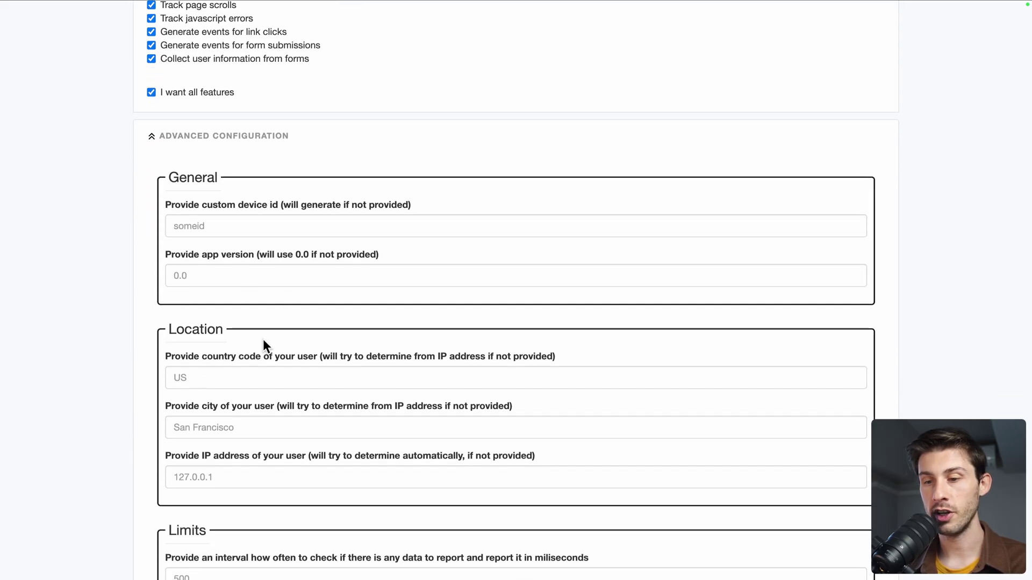
scroll(201, 386, down, 17)
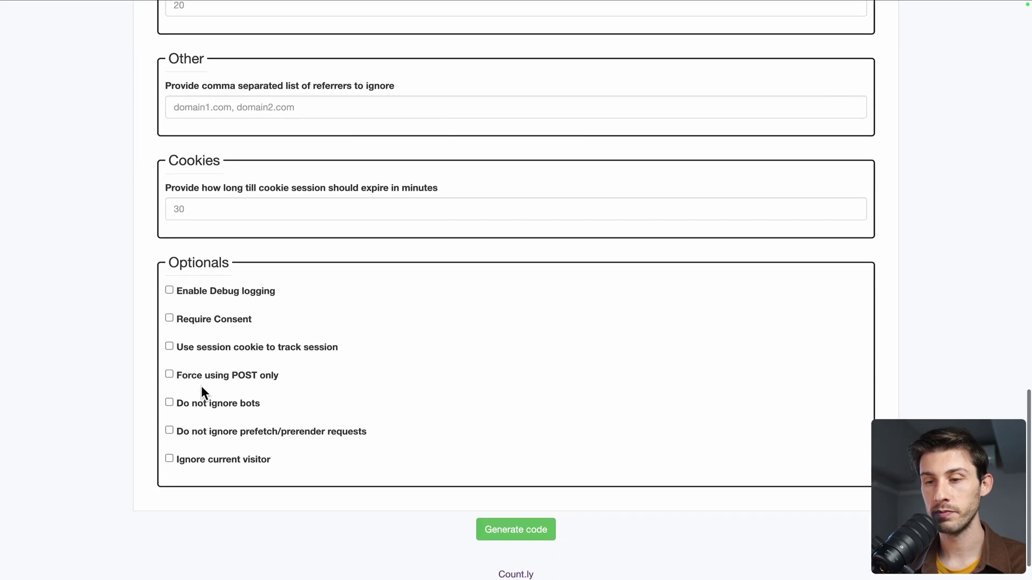
scroll(201, 386, down, 1)
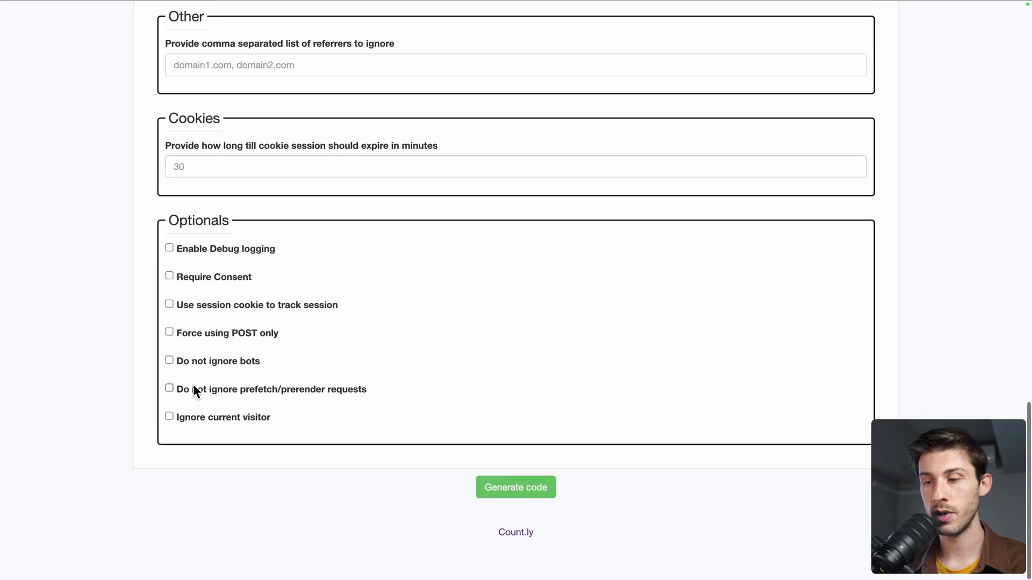
click(501, 490)
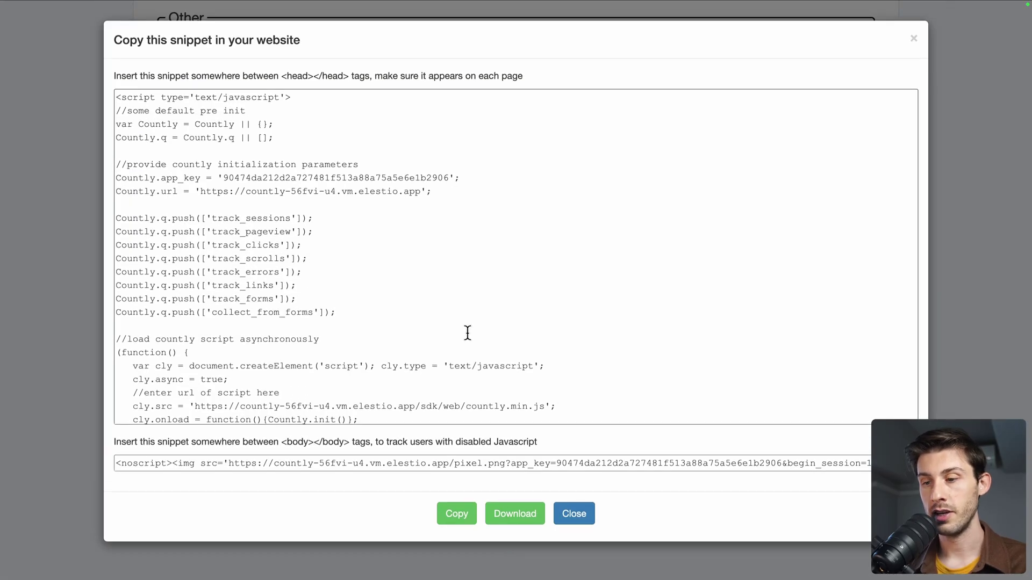
click(456, 516)
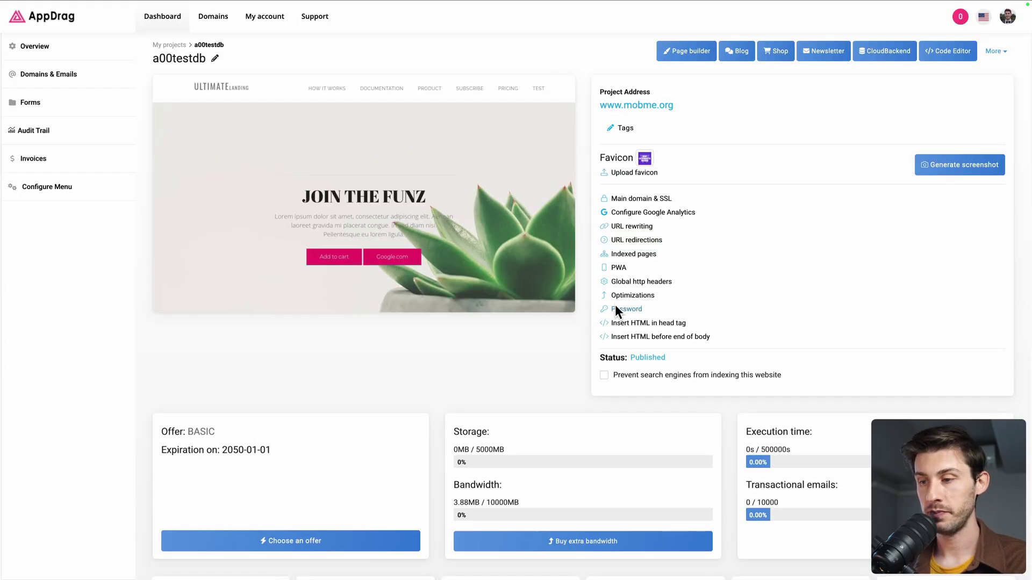
- Paste the Countly script into 'Insert HTML before end of body' and save it
click(661, 337)
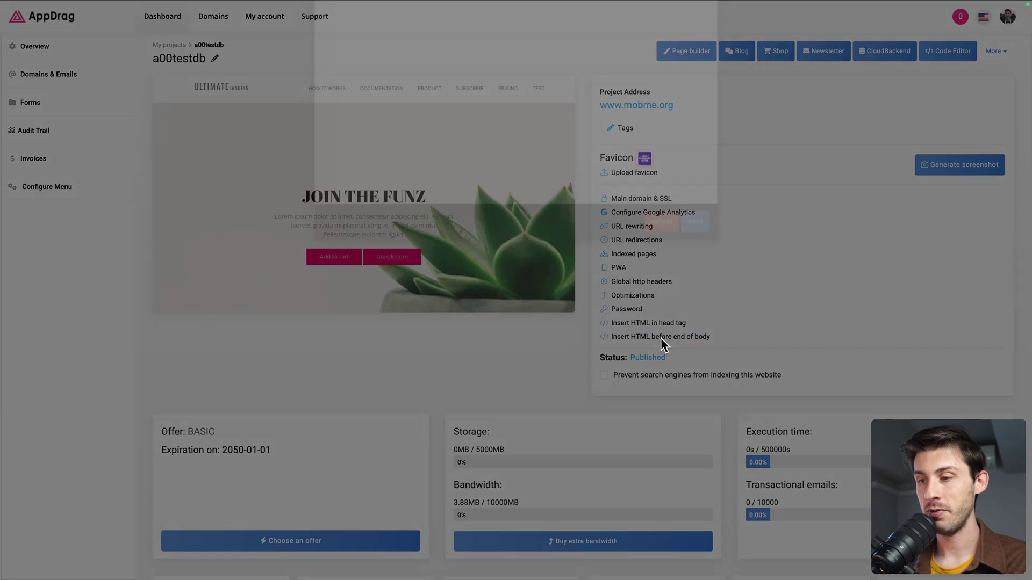
key(ctrl+v)
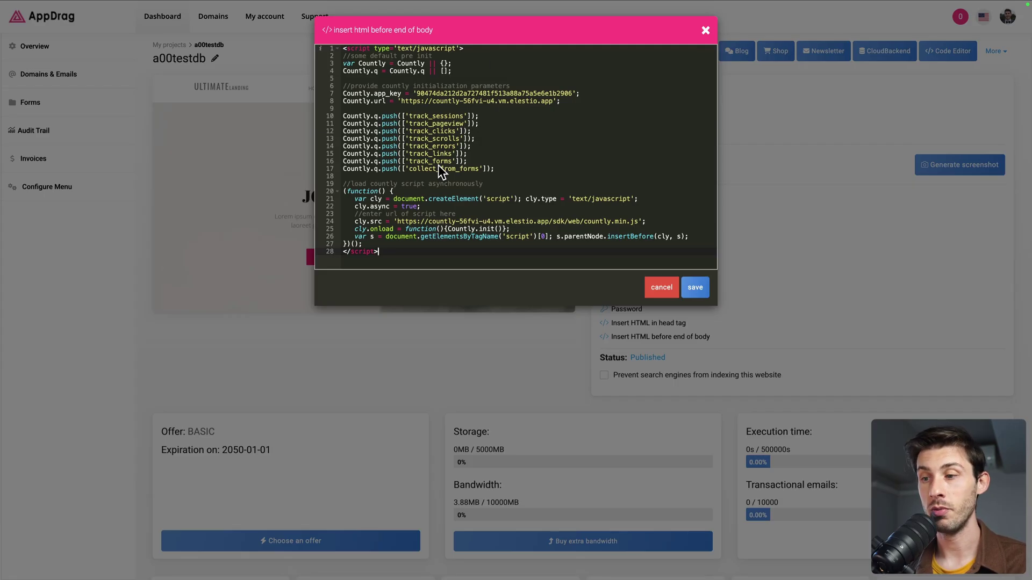
click(695, 288)
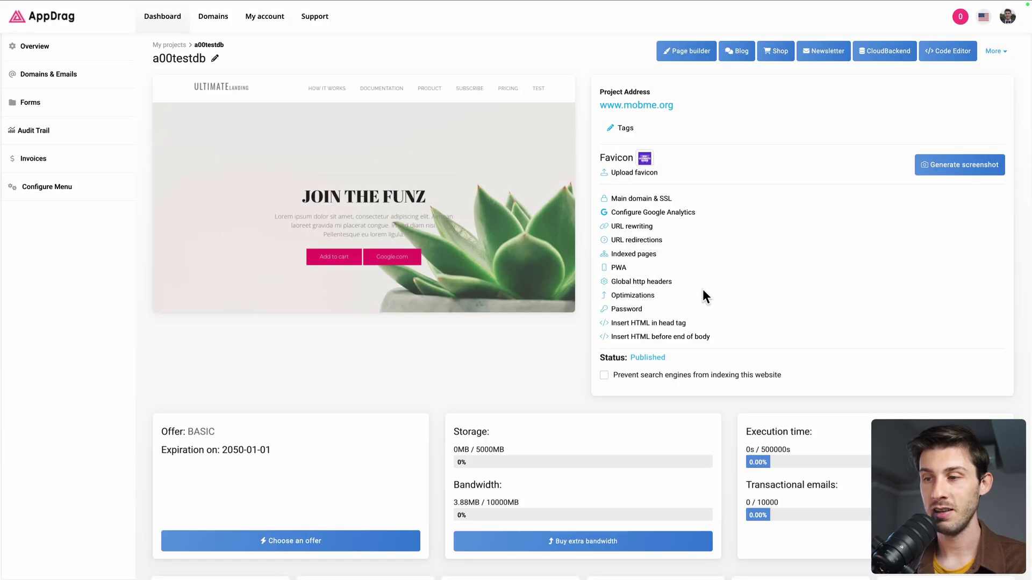
- Open the published site in a new tab and follow its Google.com link
click(623, 106)
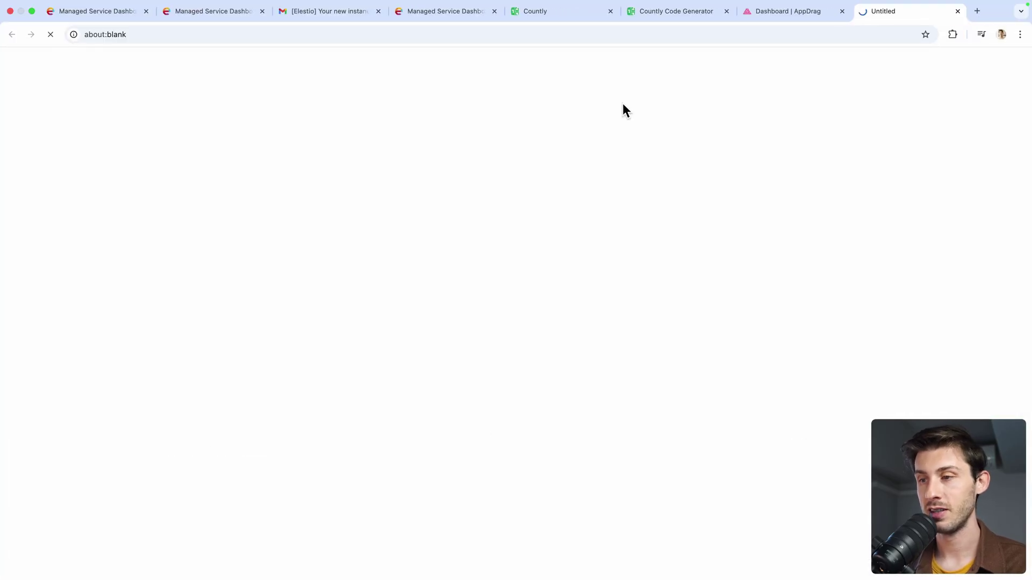
scroll(276, 250, down, 2)
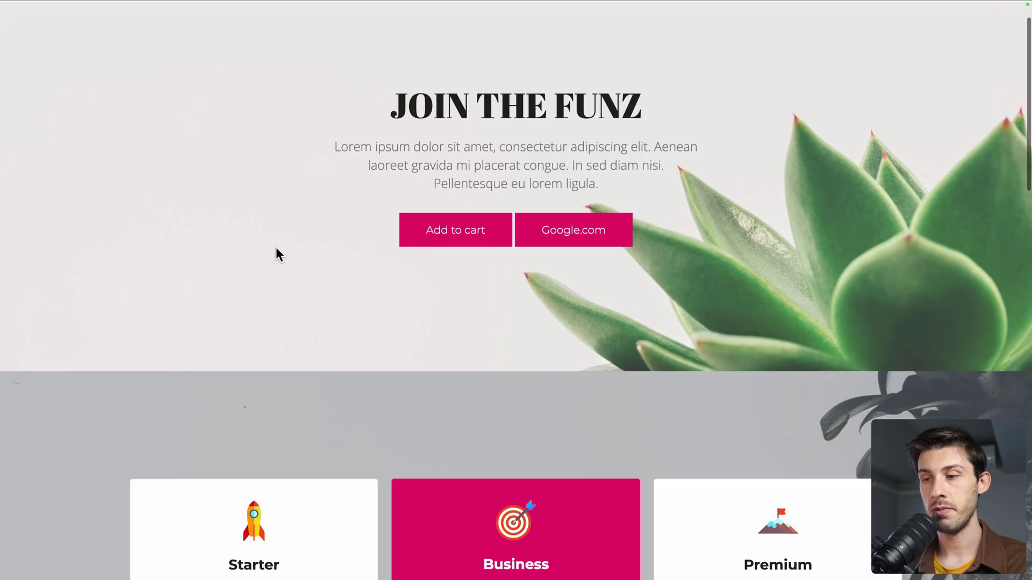
click(551, 228)
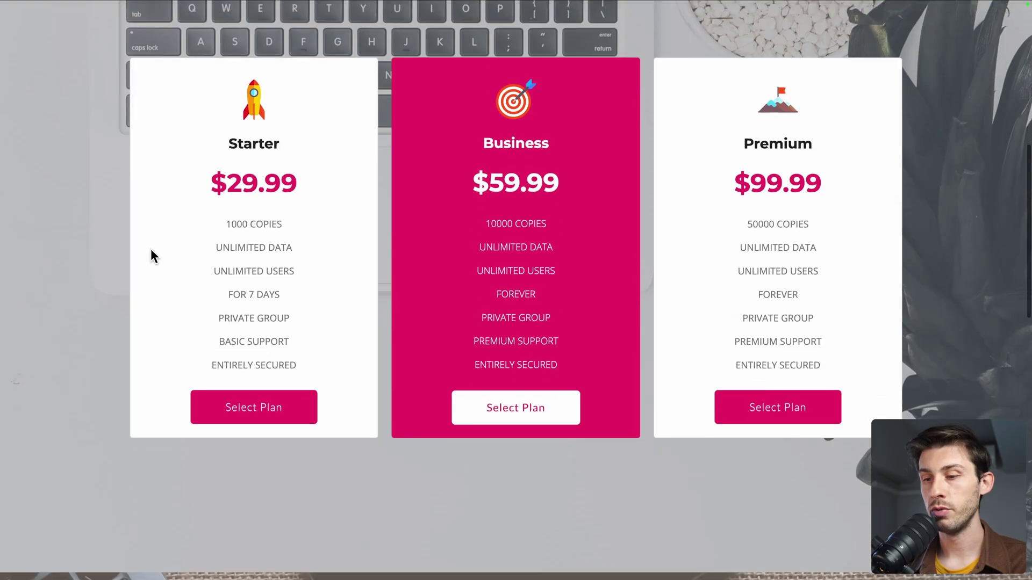
- Submit the newsletter signup form, then follow and close the LinkedIn link
scroll(151, 252, down, 8)
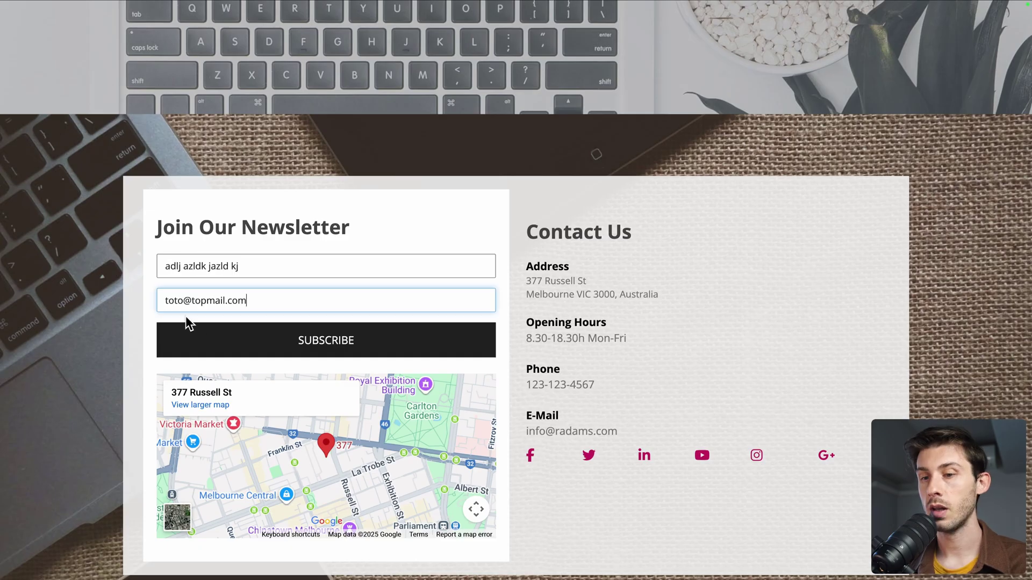
click(202, 337)
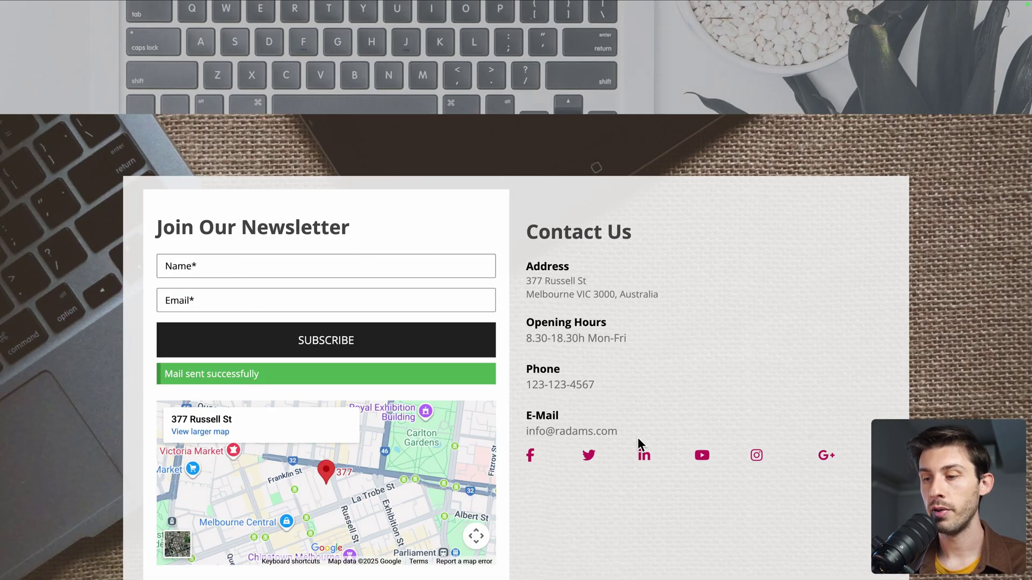
click(642, 455)
key(super+w)
scroll(608, 208, down, 5)
- Open the Elestio Demo app's Home dashboard and dismiss the Quick Start panel
scroll(610, 212, up, 5)
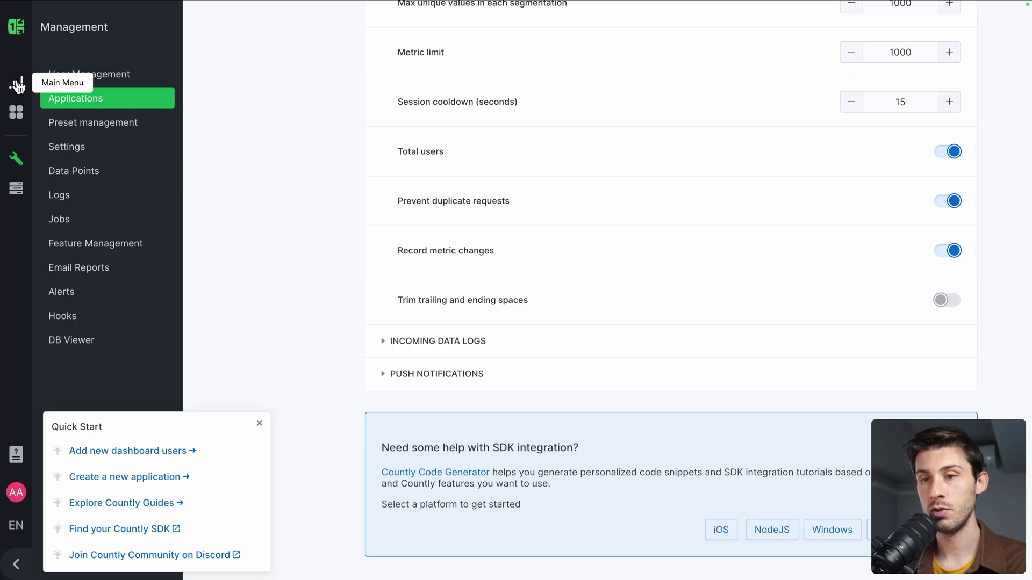
click(17, 85)
click(78, 74)
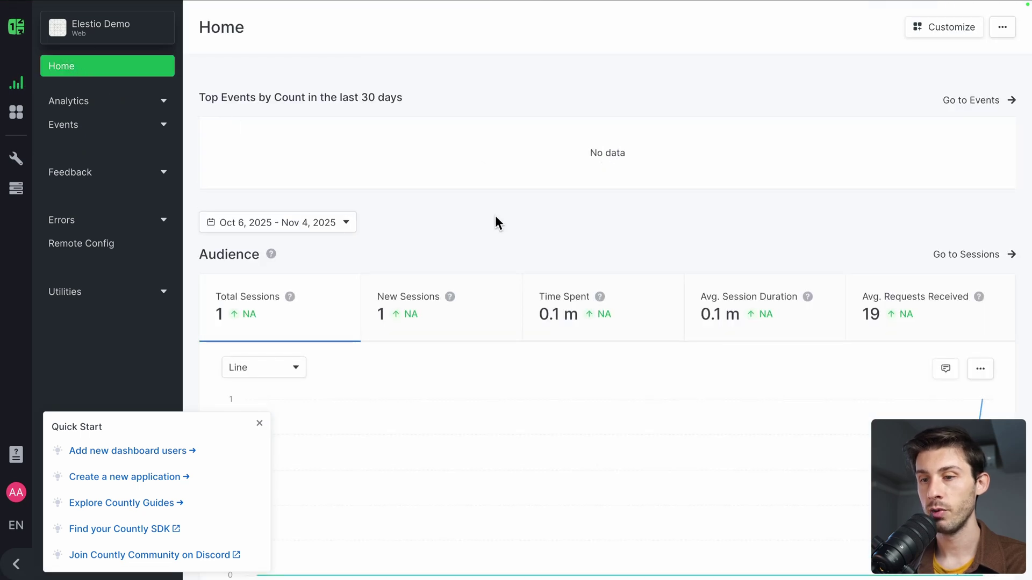
scroll(495, 215, down, 3)
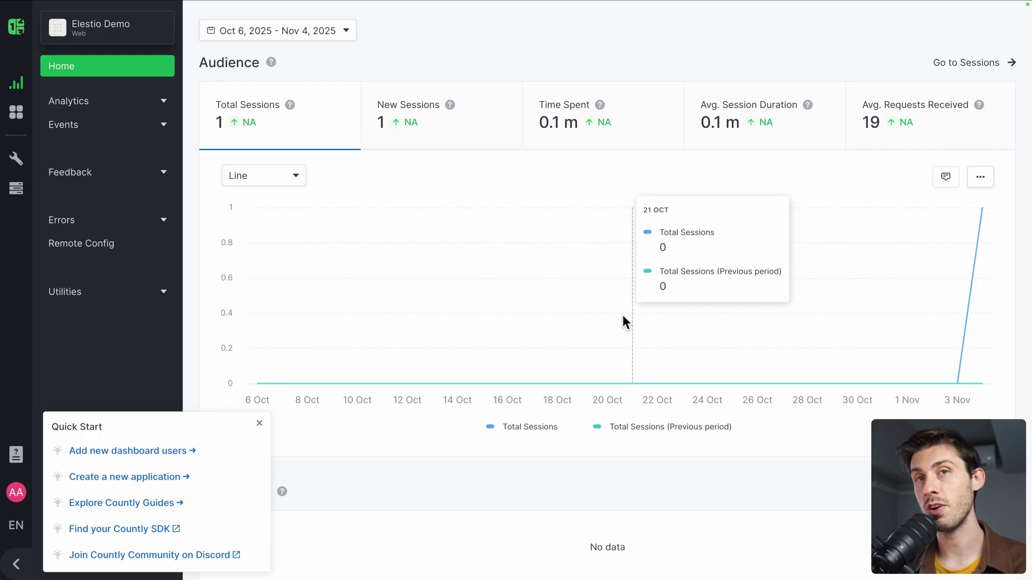
click(622, 315)
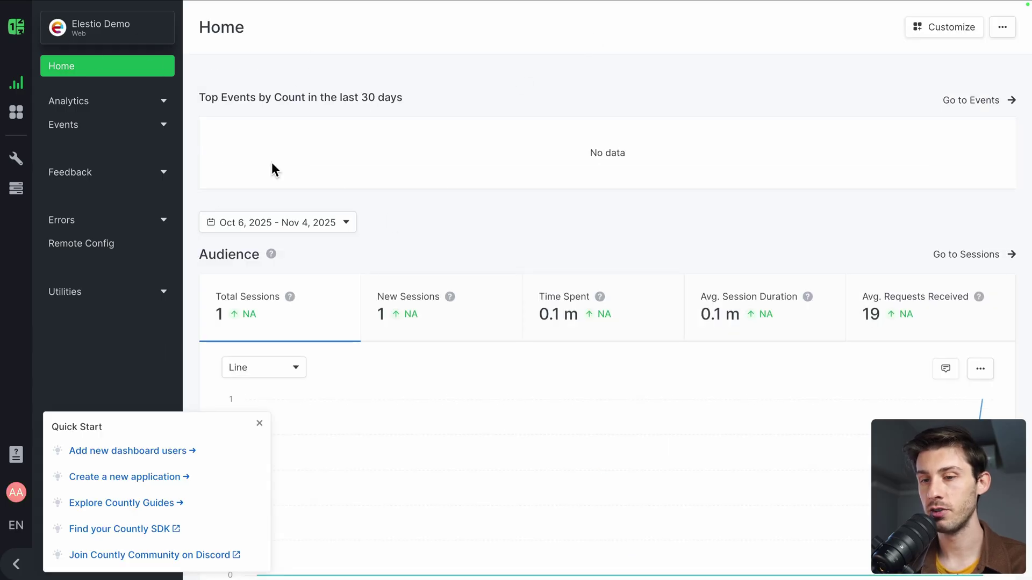
click(256, 424)
- Scroll through the dashboard showing 1 session, 2 page views, Mac/Chrome desktop, from Japan
scroll(453, 229, down, 5)
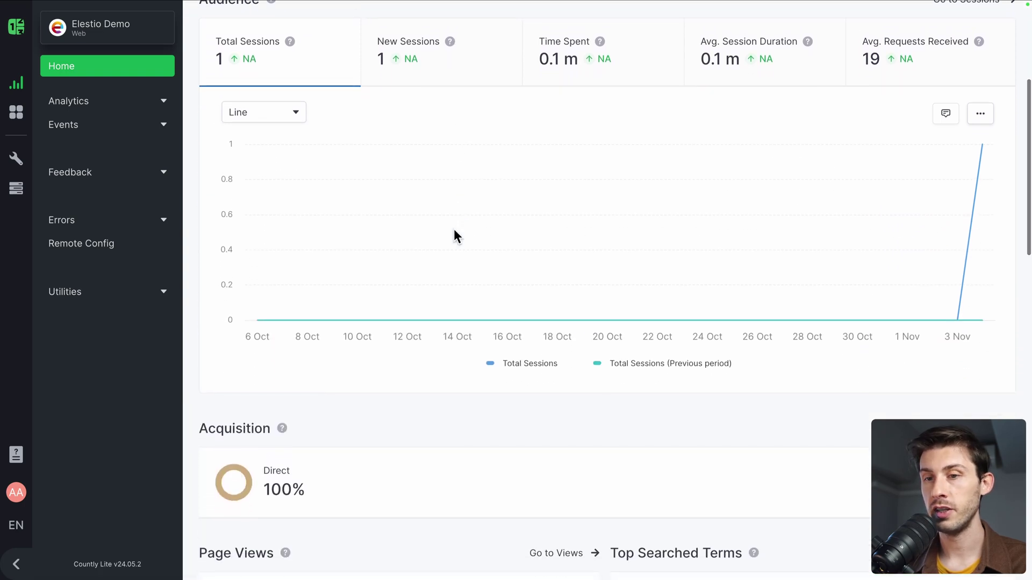
scroll(461, 295, down, 3)
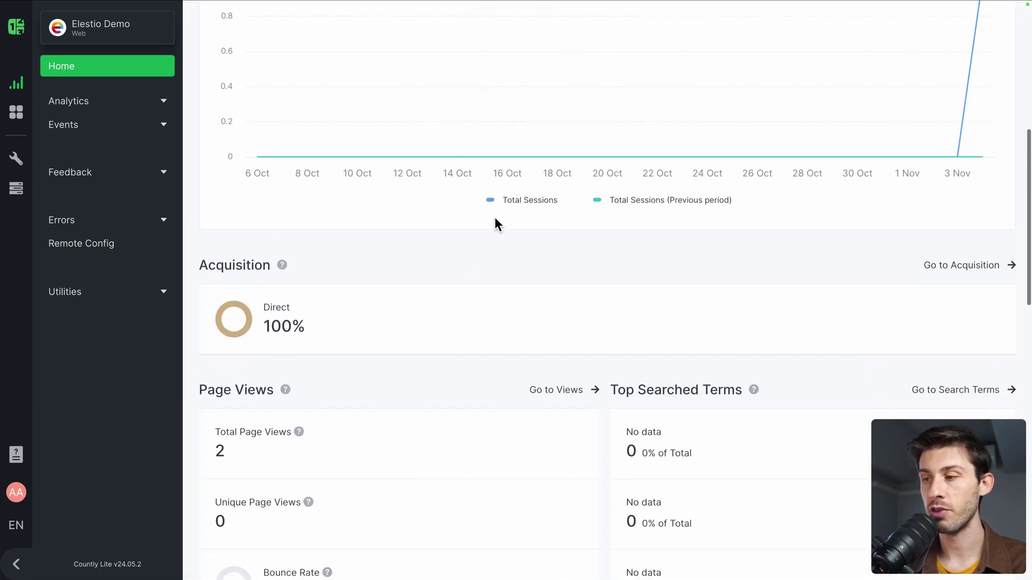
scroll(528, 308, down, 3)
scroll(527, 308, up, 8)
scroll(698, 306, down, 5)
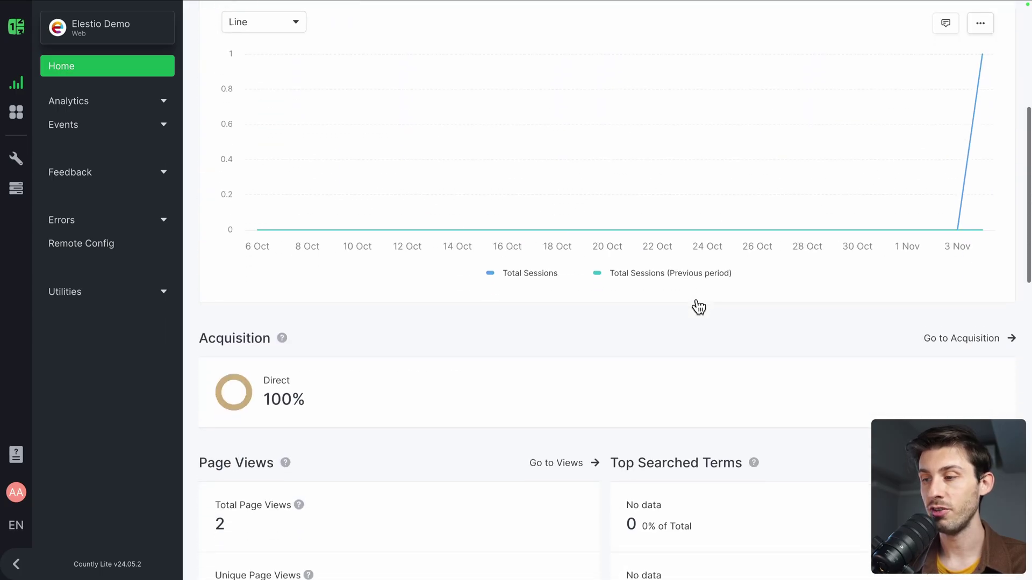
scroll(698, 307, down, 2)
scroll(557, 285, down, 5)
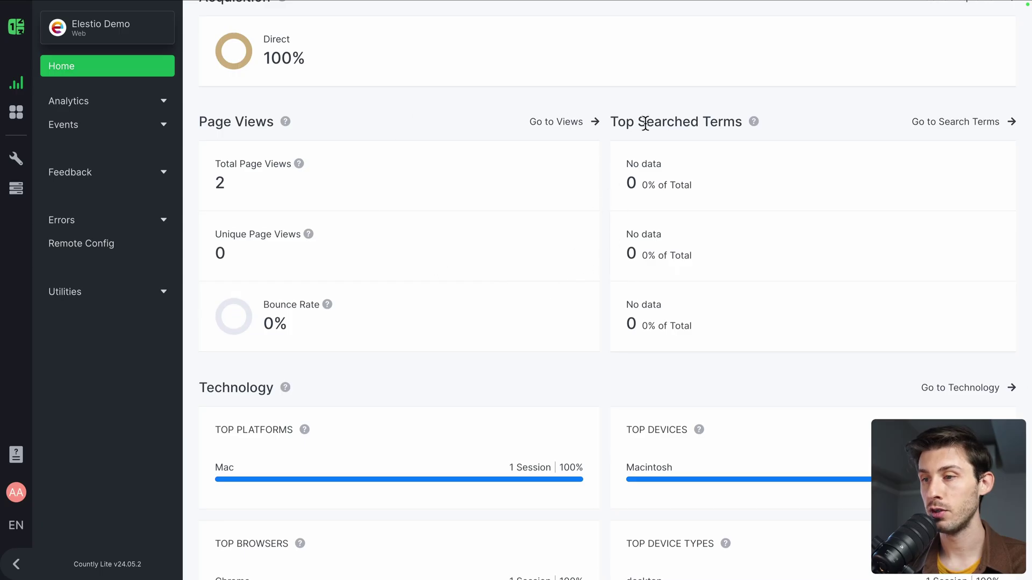
scroll(562, 316, down, 4)
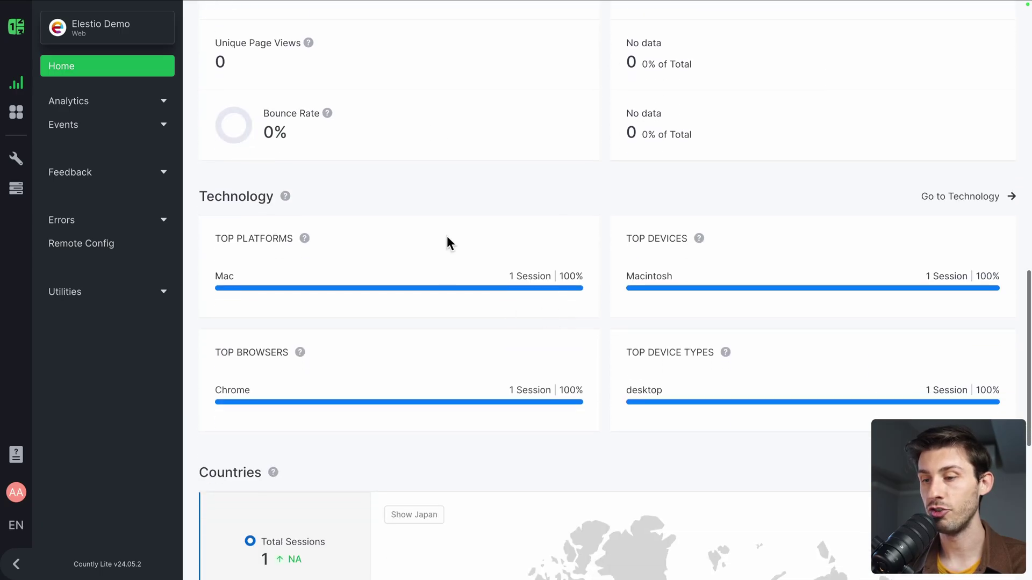
scroll(507, 350, down, 6)
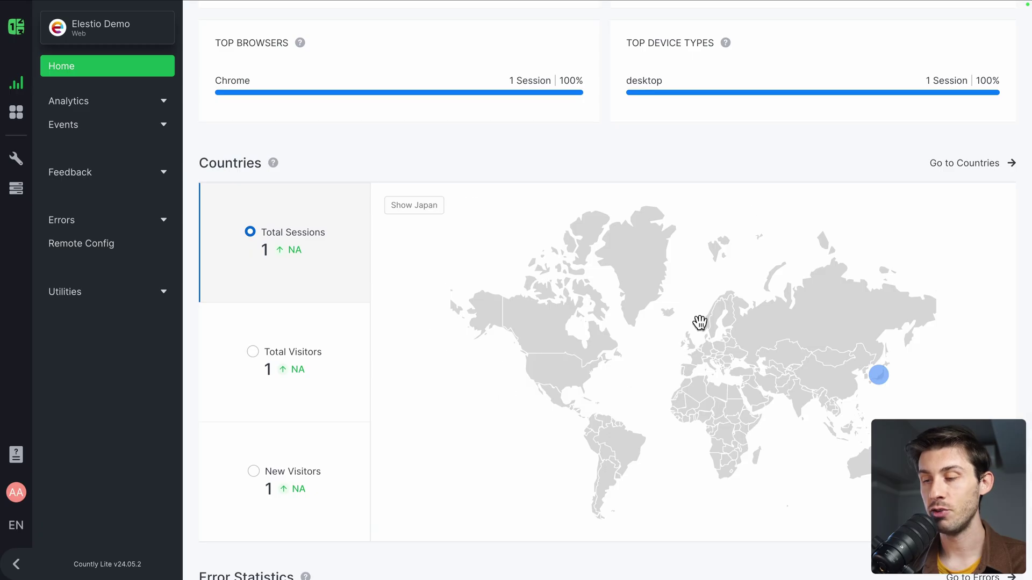
scroll(622, 424, down, 2)
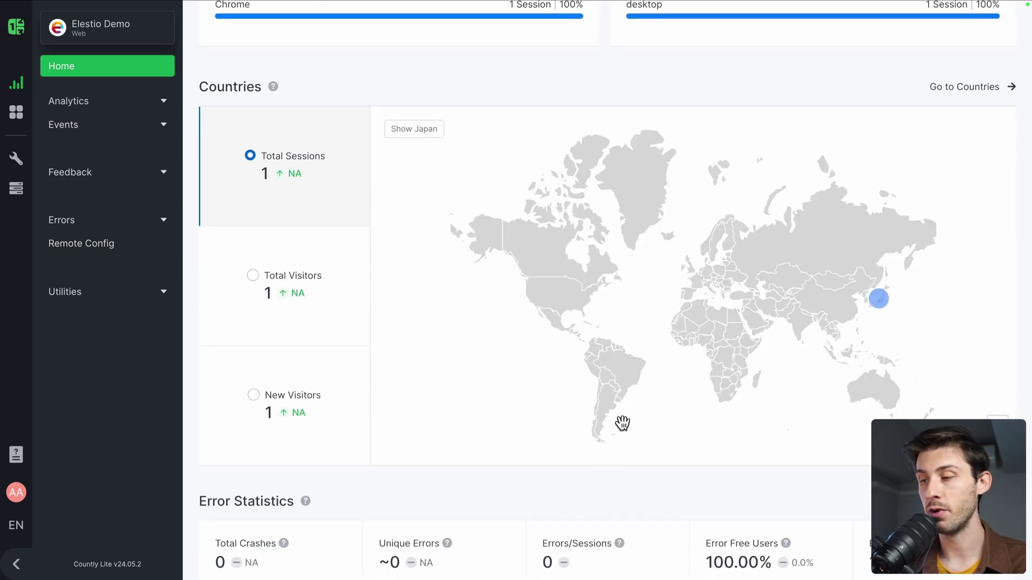
scroll(623, 424, up, 20)
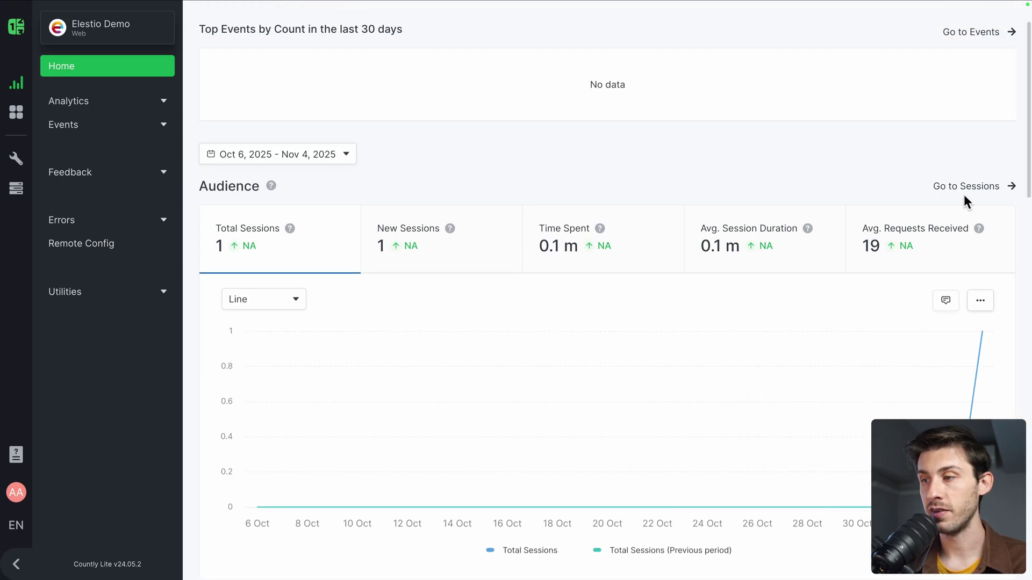
- Browse Session Durations, Session Frequency and Views per Session, ending on Session Durations
click(968, 193)
click(336, 36)
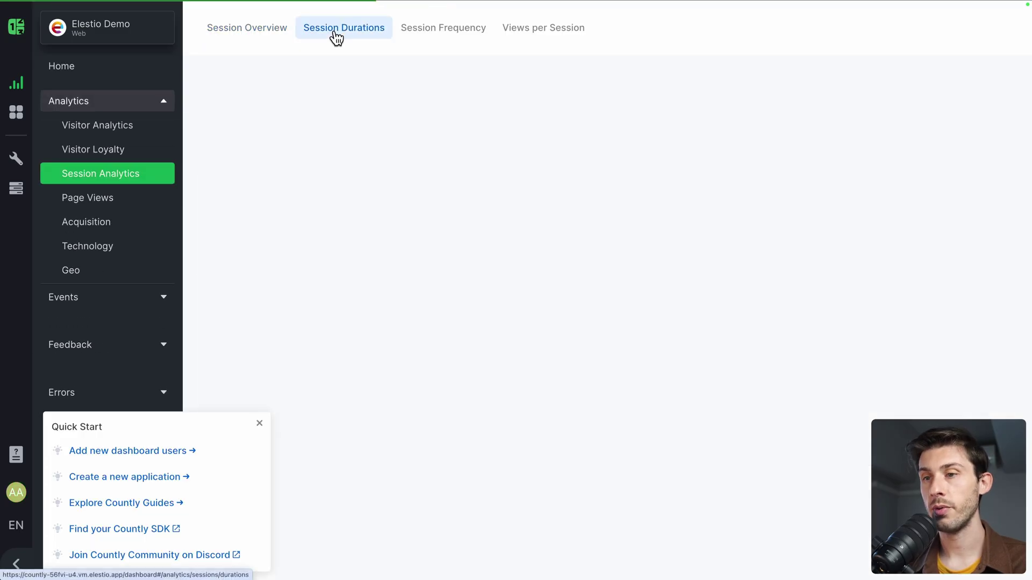
click(453, 37)
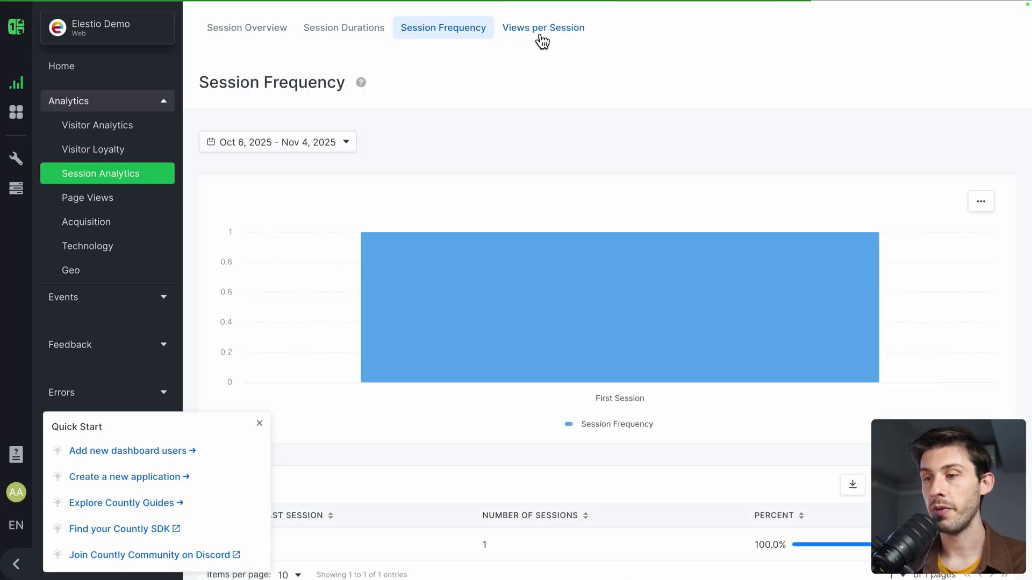
click(540, 37)
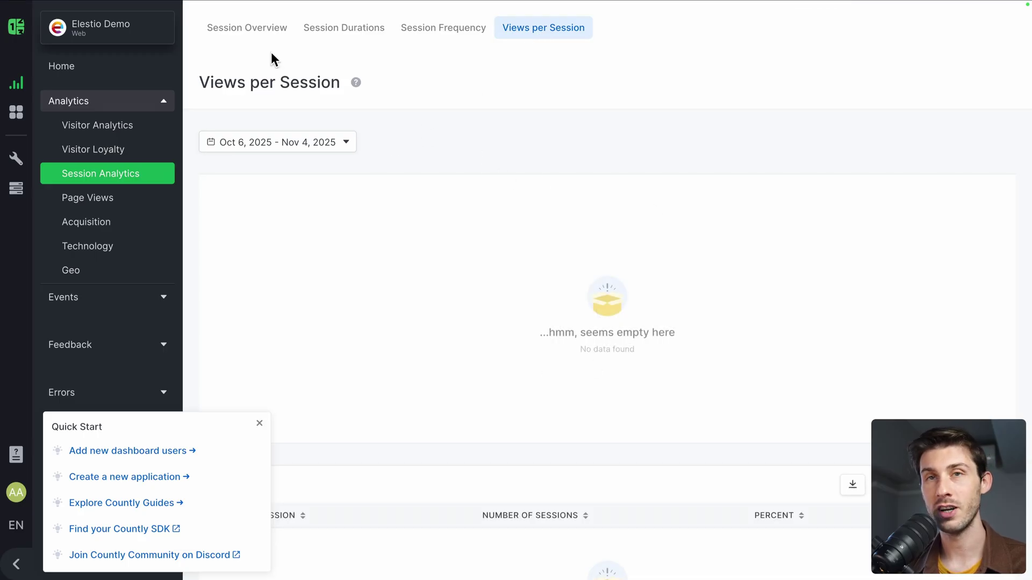
click(345, 35)
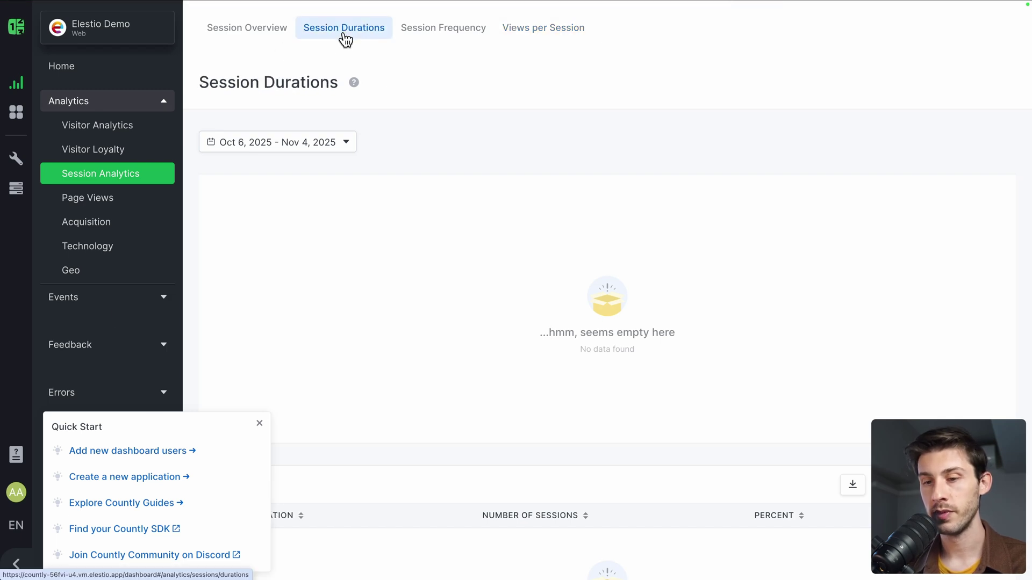
- Open Countly Guides and read through the Getting started with SDKs article
click(106, 508)
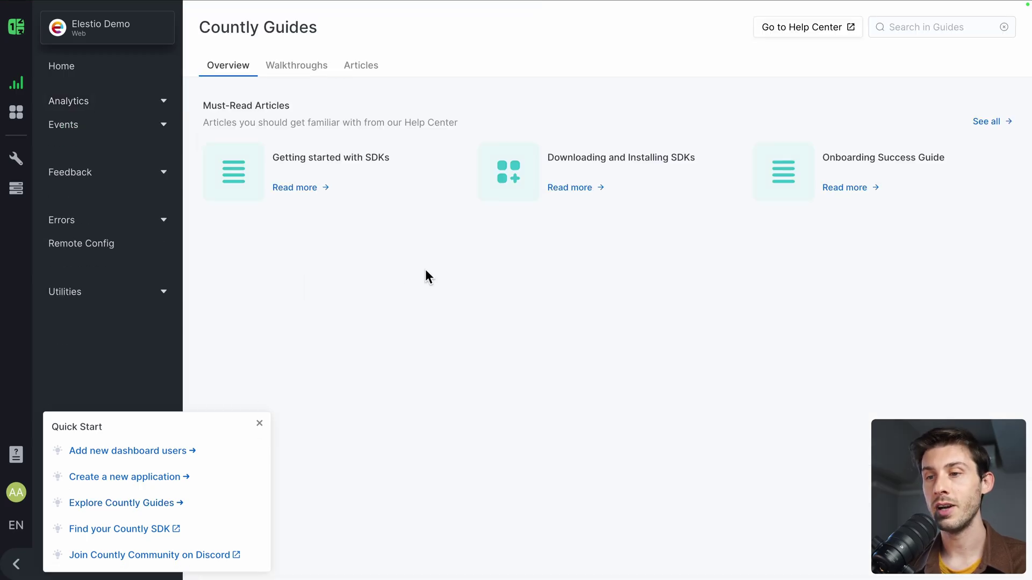
click(300, 187)
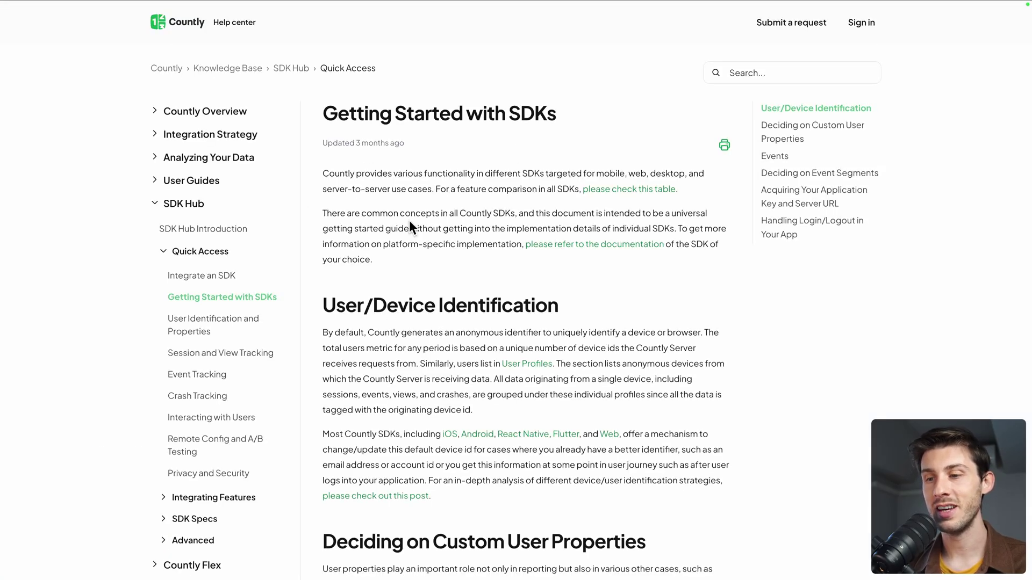
scroll(409, 225, down, 3)
scroll(410, 222, down, 3)
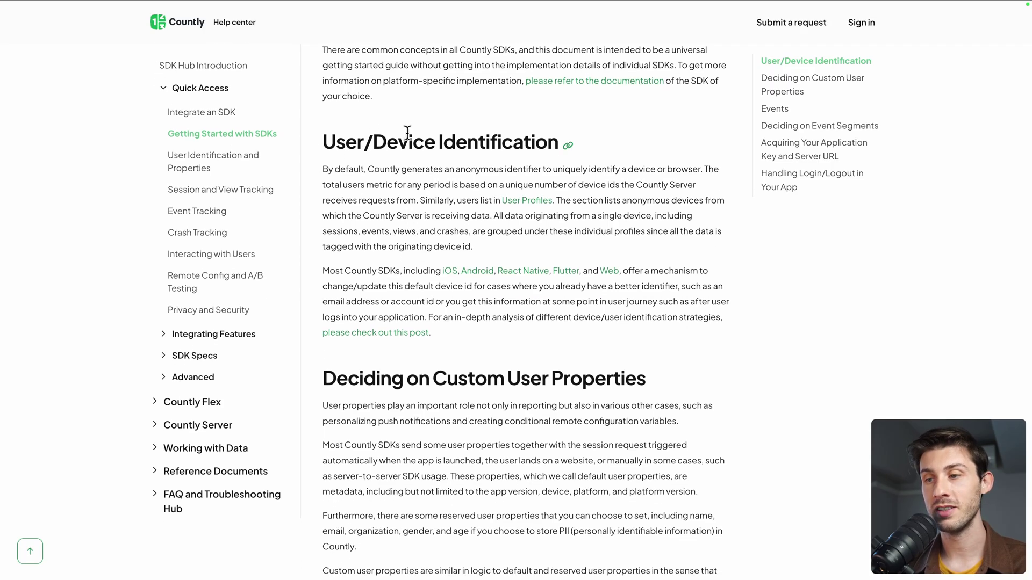
scroll(555, 344, down, 3)
scroll(555, 344, down, 1)
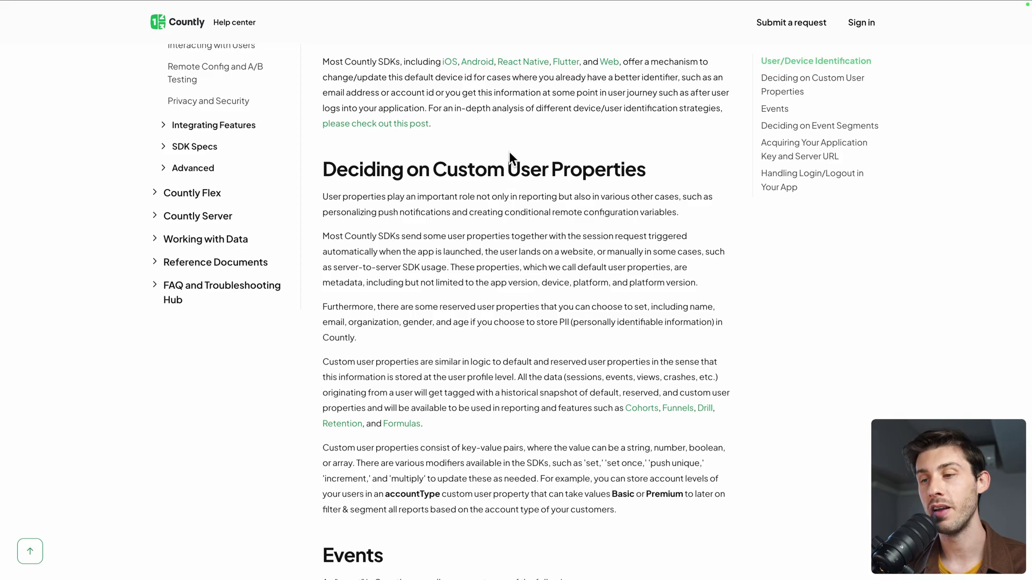
scroll(509, 151, down, 8)
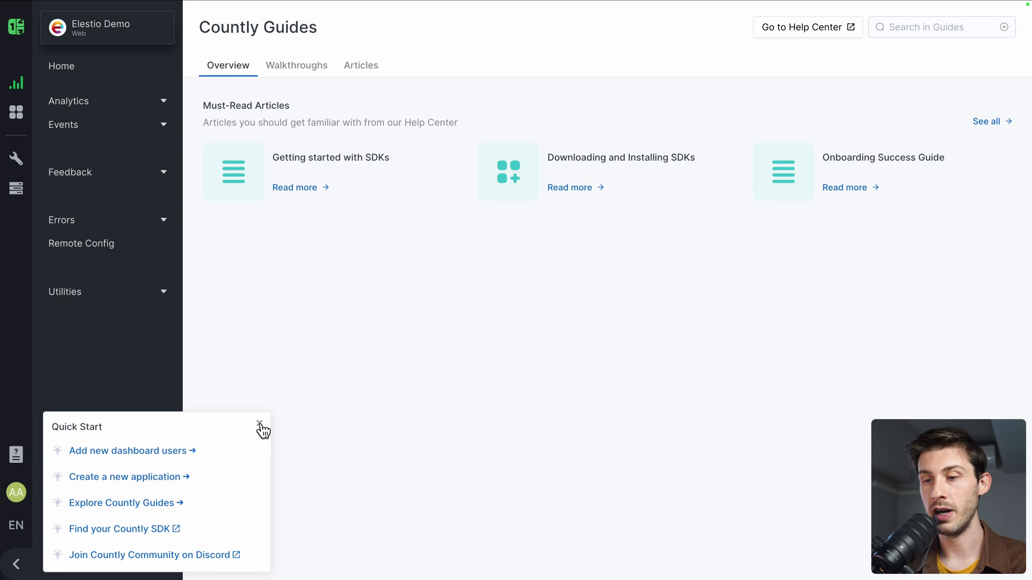
- Dismiss the Quick Start shortcuts and go to the Events Overview page
click(260, 424)
click(99, 127)
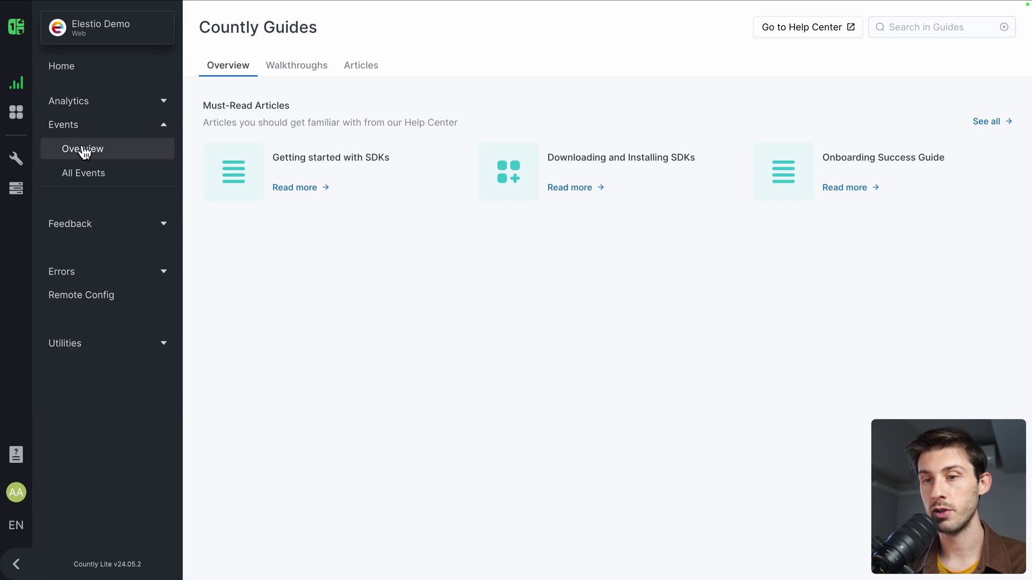
click(83, 154)
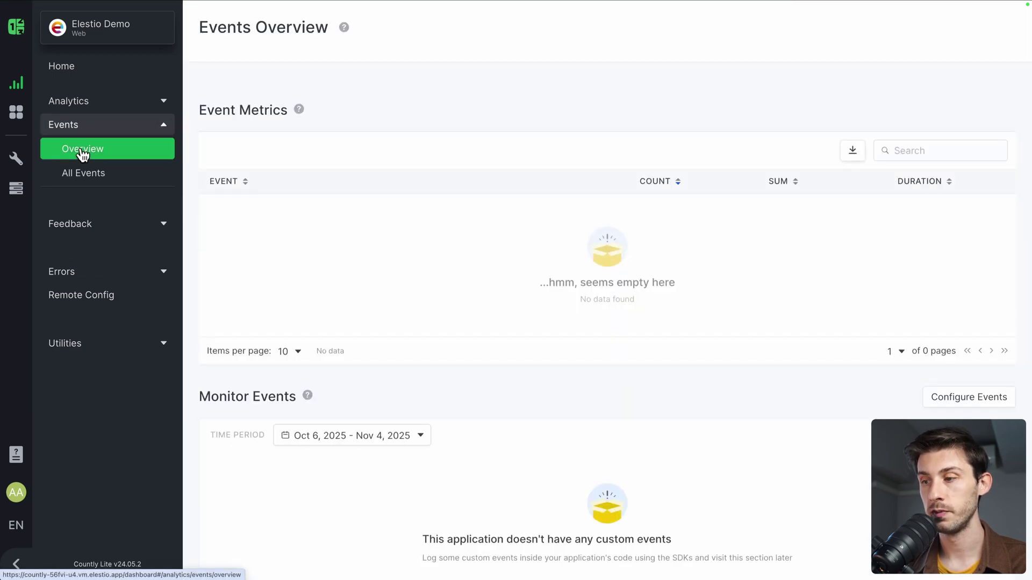
scroll(385, 182, down, 3)
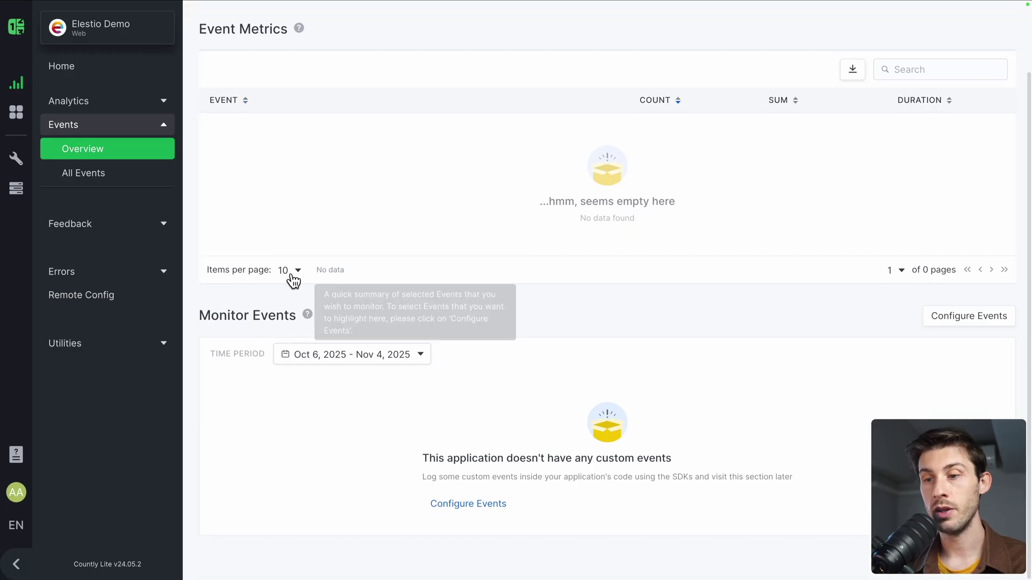
- Add linkClick with the Count metric to the monitored events and close the configuration
click(943, 322)
click(663, 116)
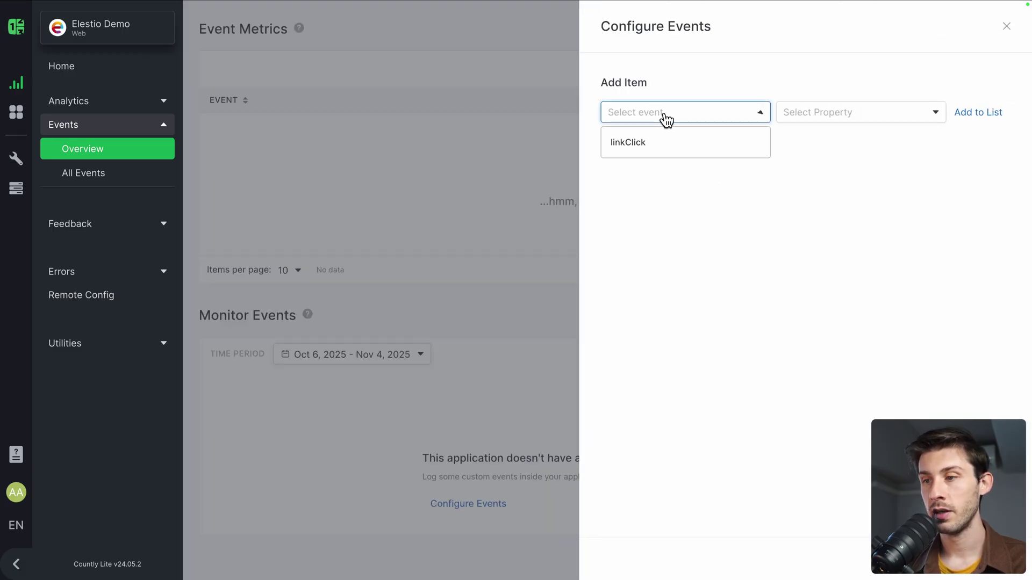
click(622, 143)
click(842, 110)
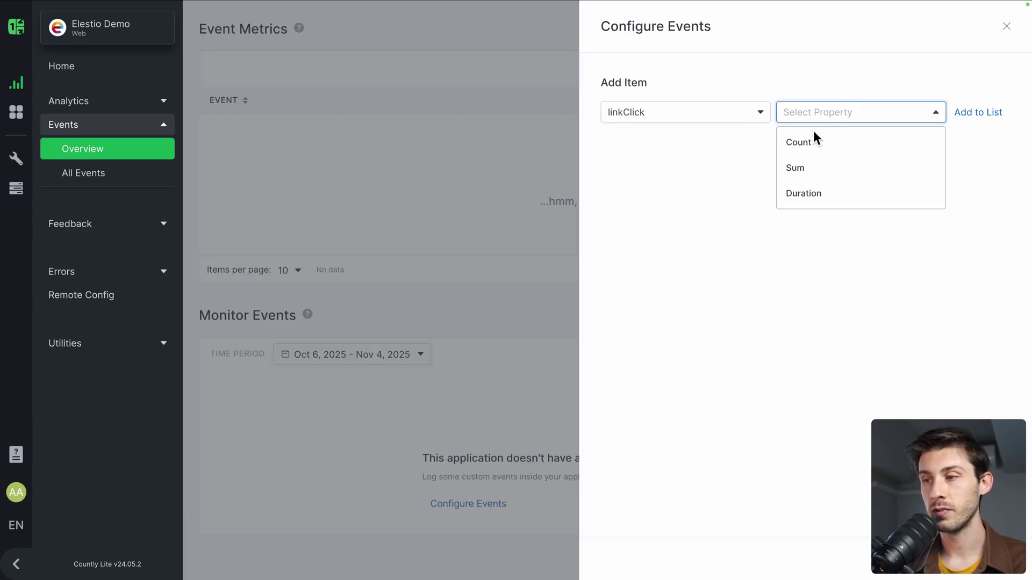
click(814, 141)
click(694, 117)
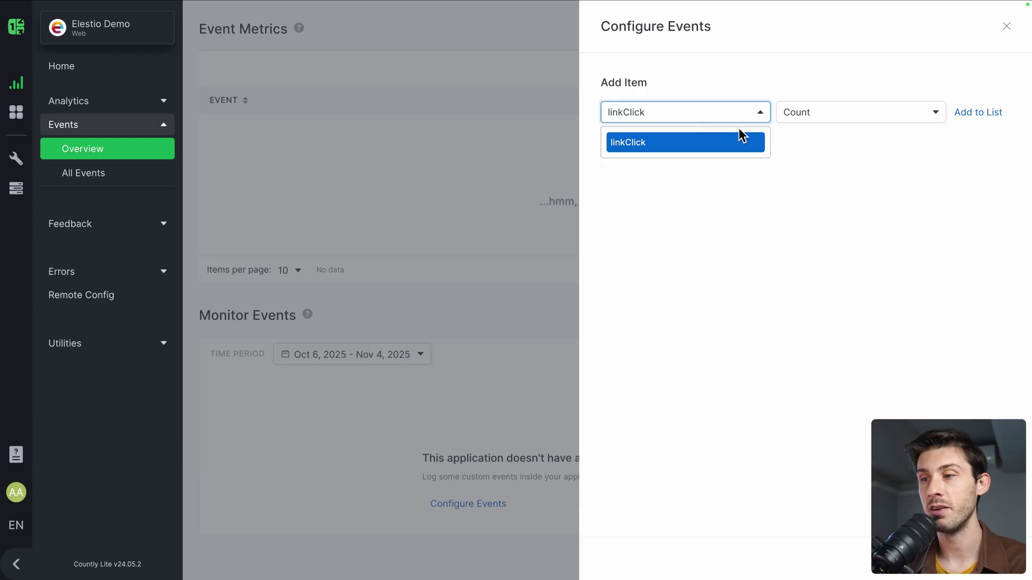
click(982, 117)
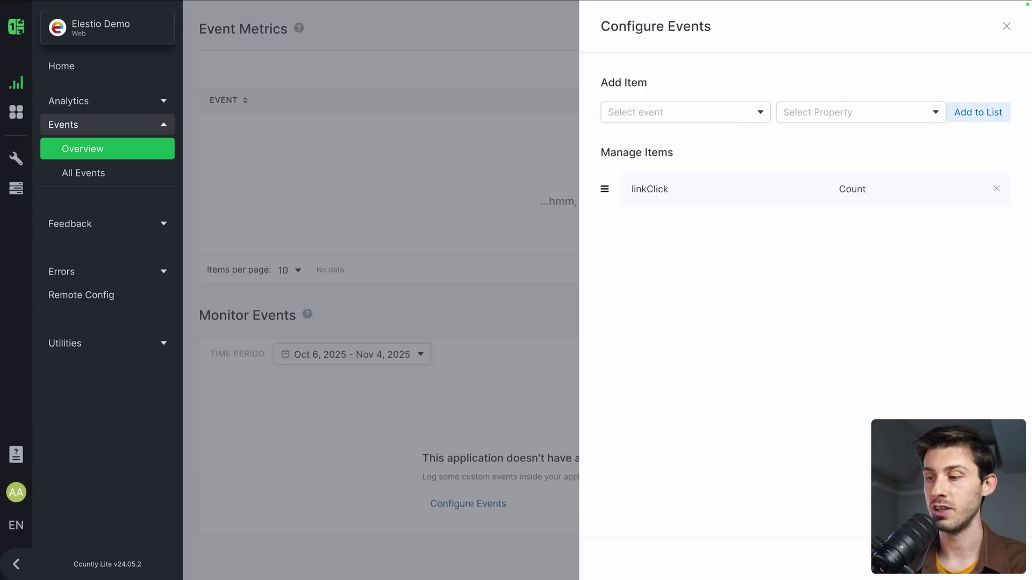
click(989, 559)
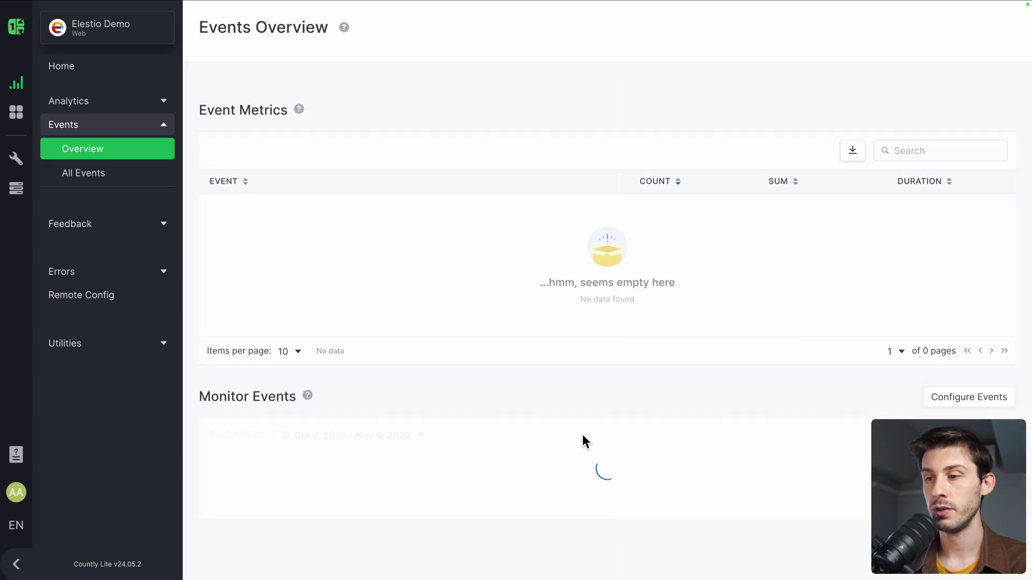
scroll(595, 309, down, 1)
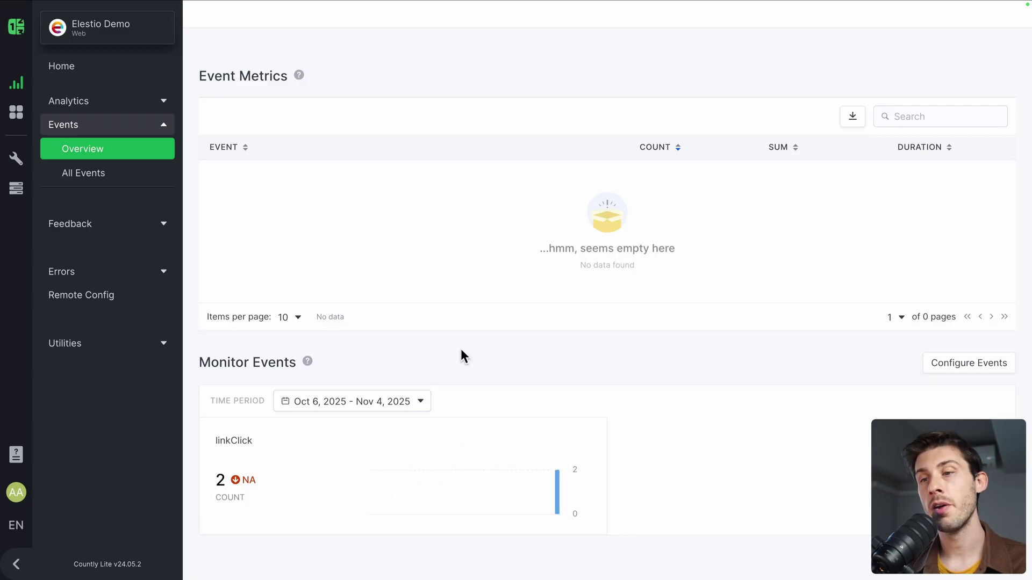
- Go to Feedback > Ratings > Rating Widgets and start a new widget
click(122, 225)
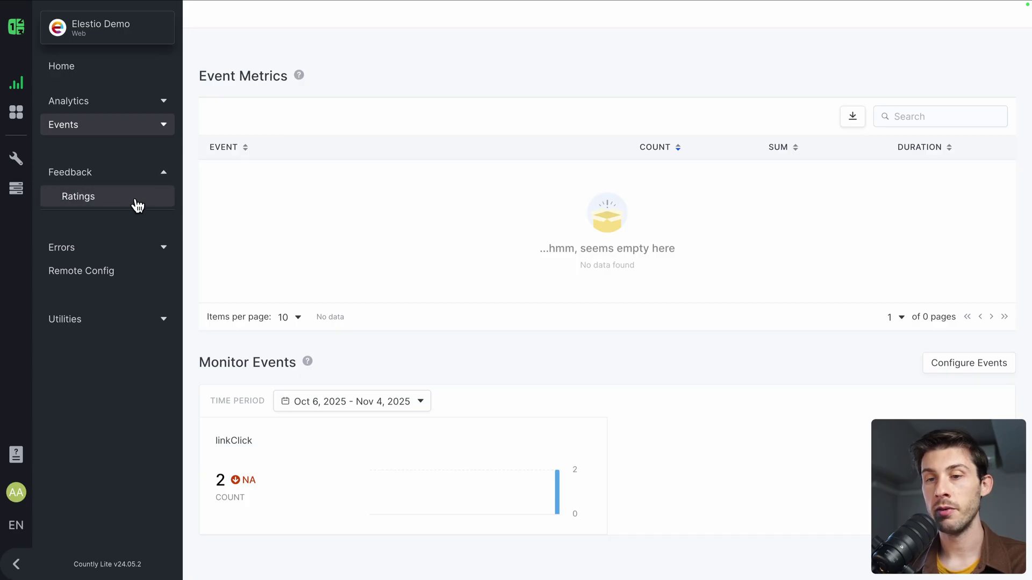
click(79, 200)
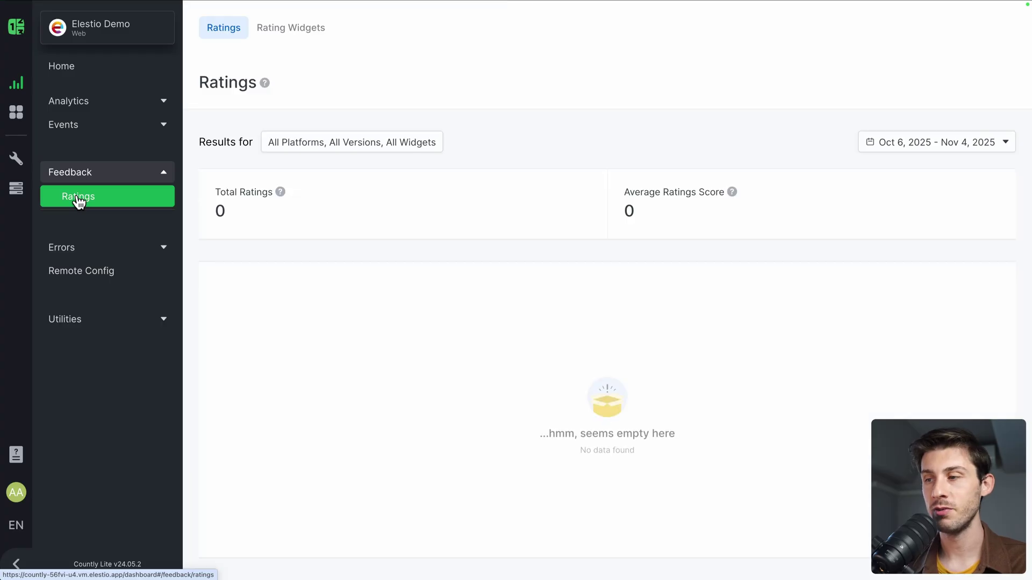
click(307, 31)
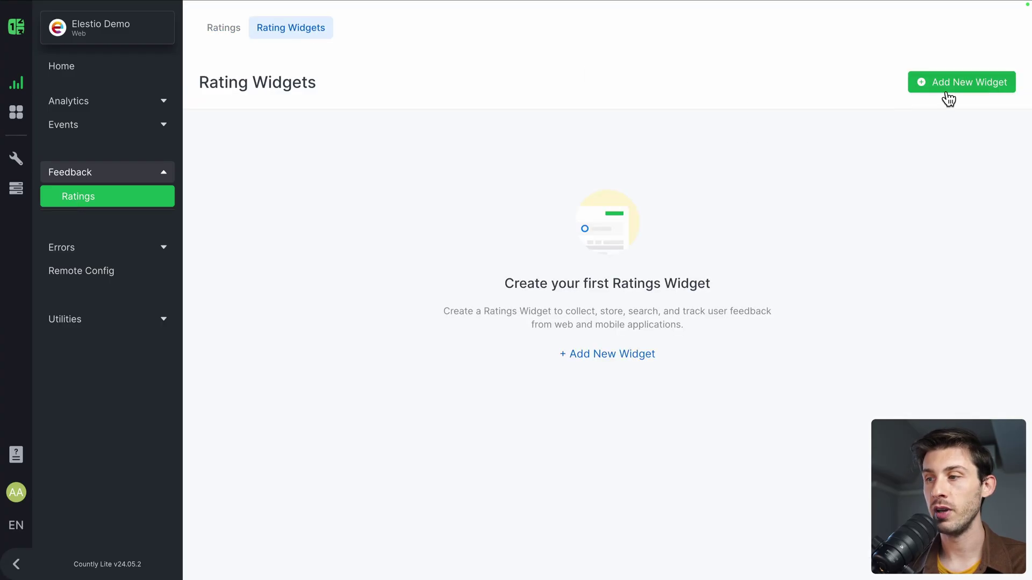
click(949, 92)
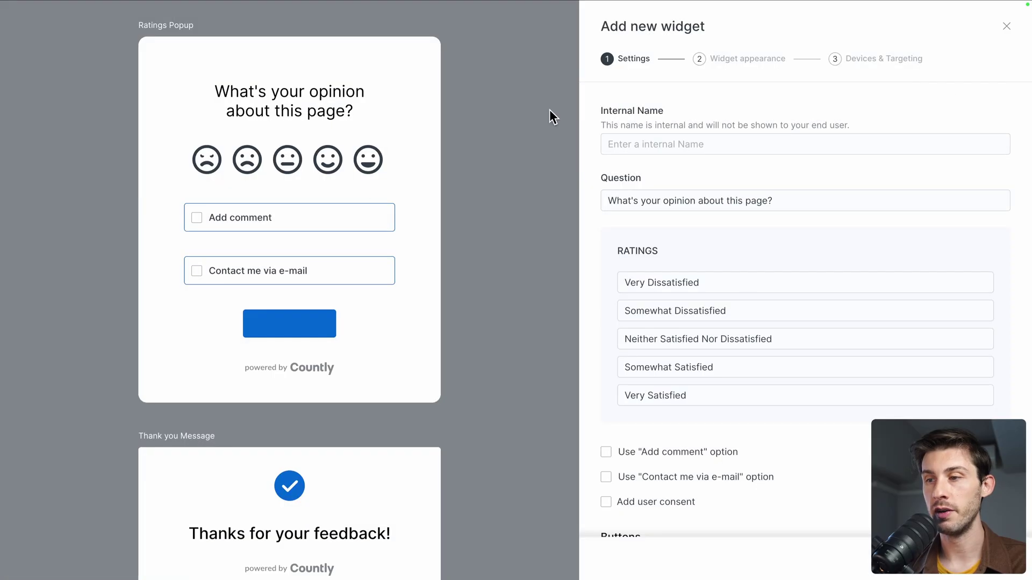
- Name the widget 'Elesito Feedback' internally, leaving Add comment off after toggling it
click(661, 148)
text(Elesito Feed)
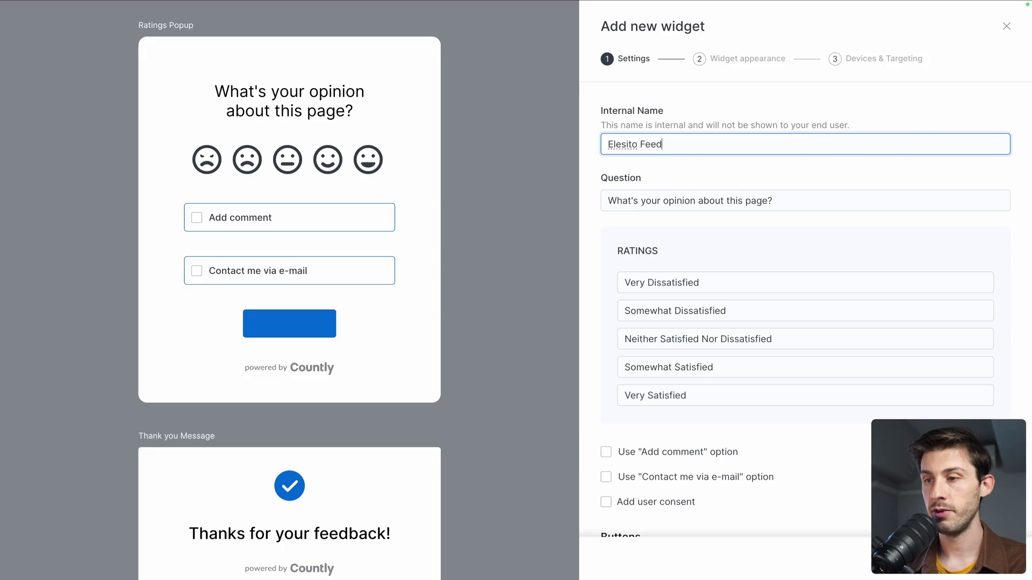
text(back)
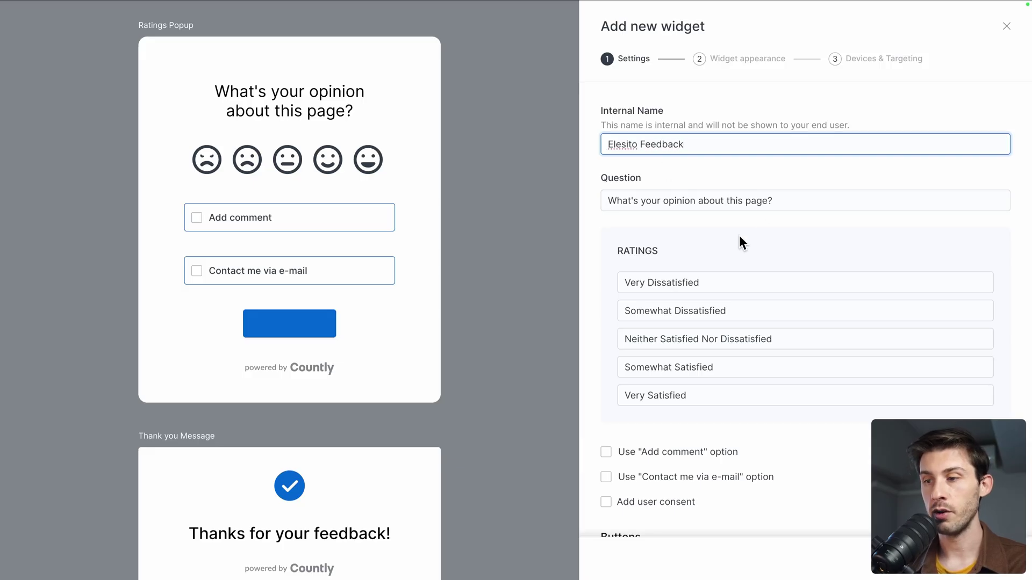
scroll(739, 236, down, 2)
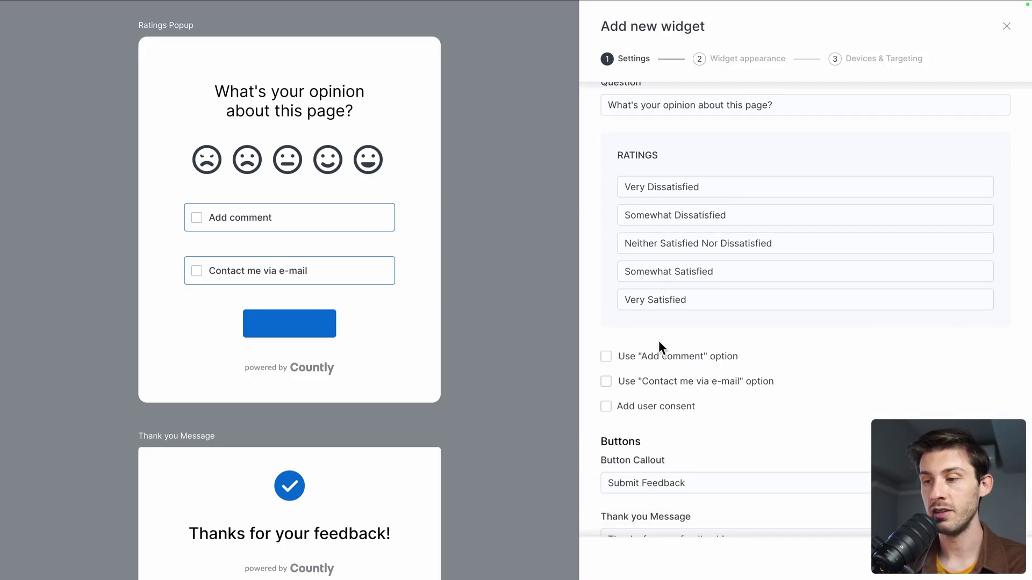
scroll(659, 344, down, 1)
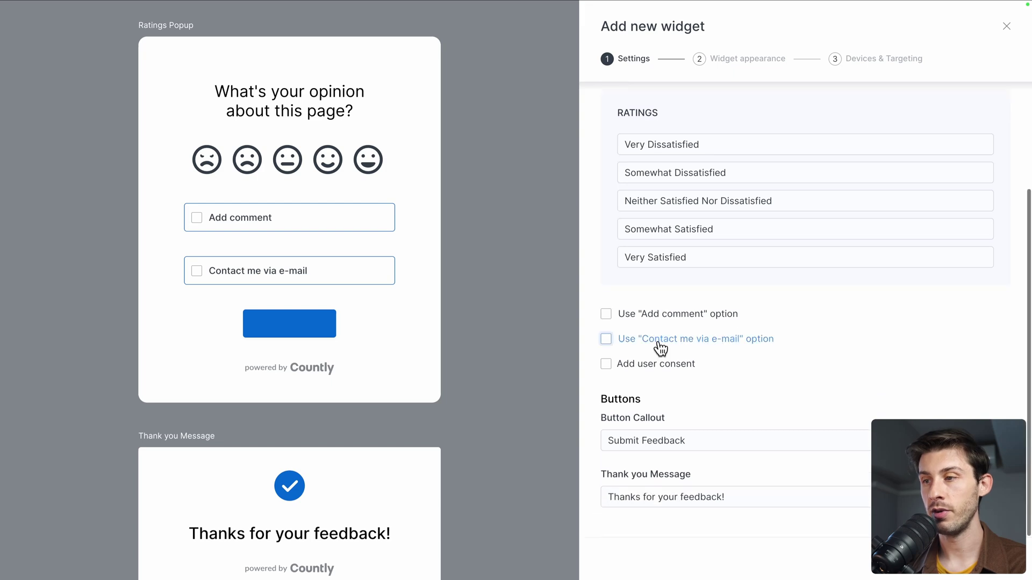
click(605, 316)
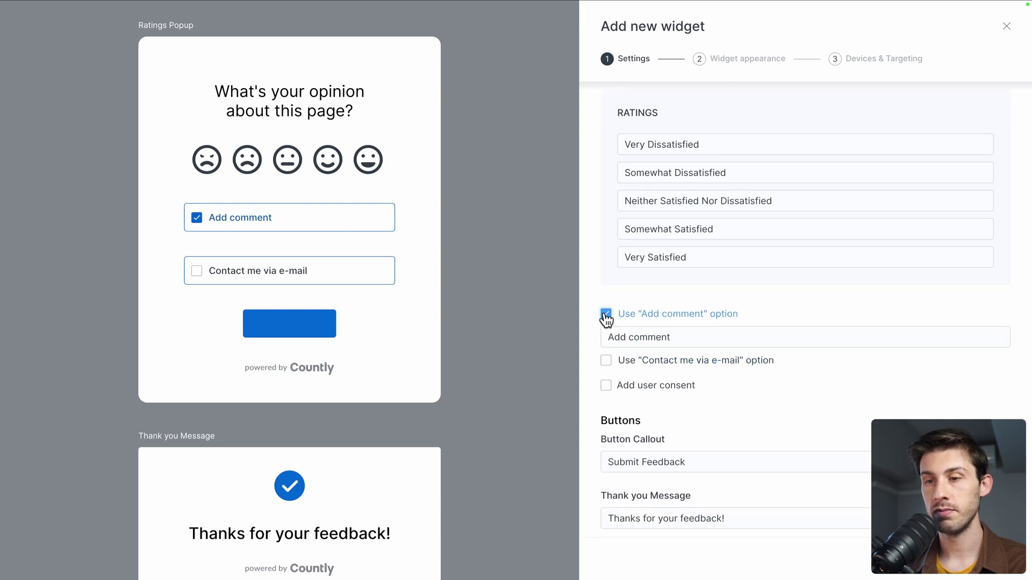
click(606, 315)
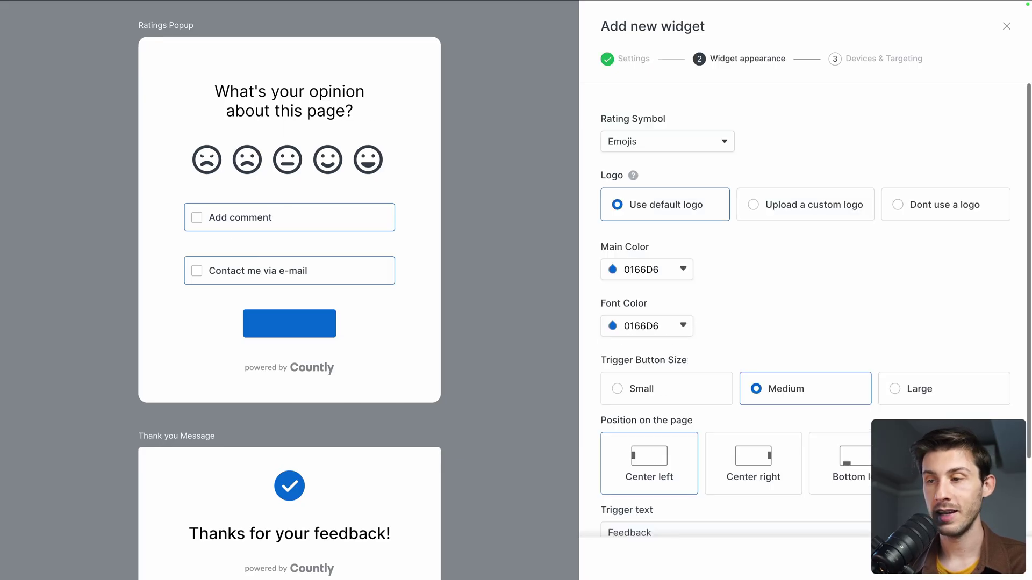
- Try thumbs rating symbols, then set the widget back to stars
click(646, 143)
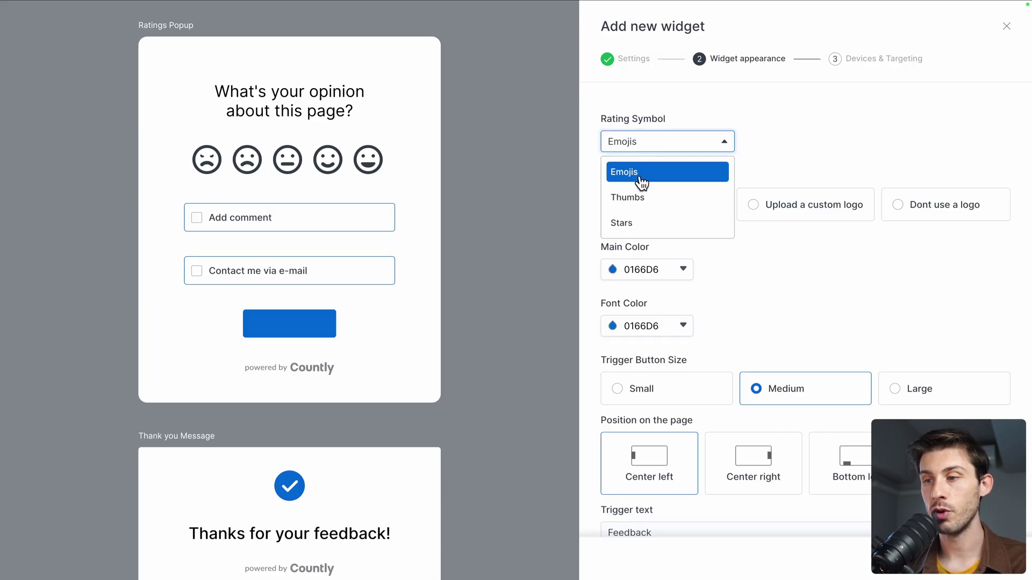
click(639, 198)
click(667, 143)
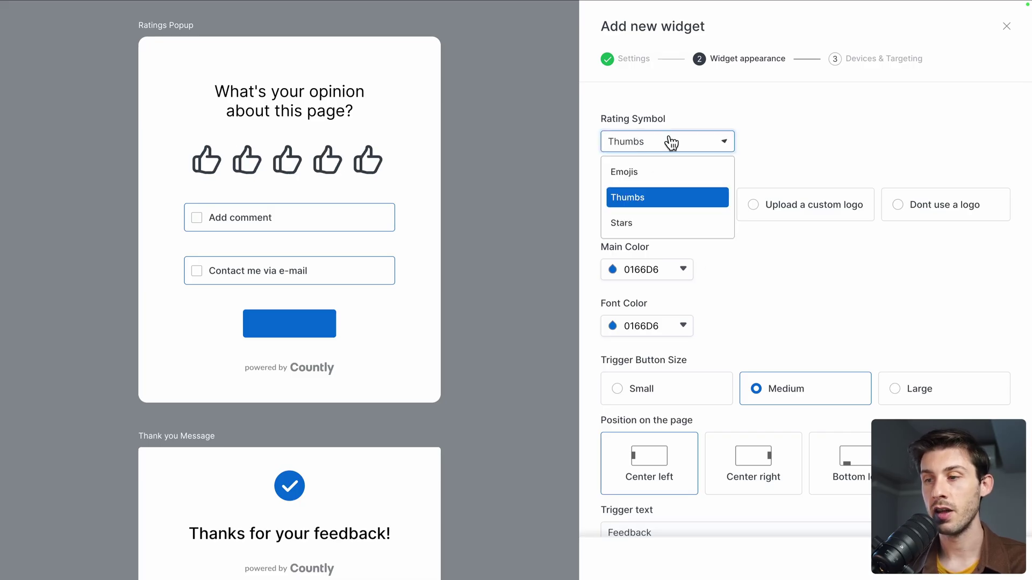
click(632, 223)
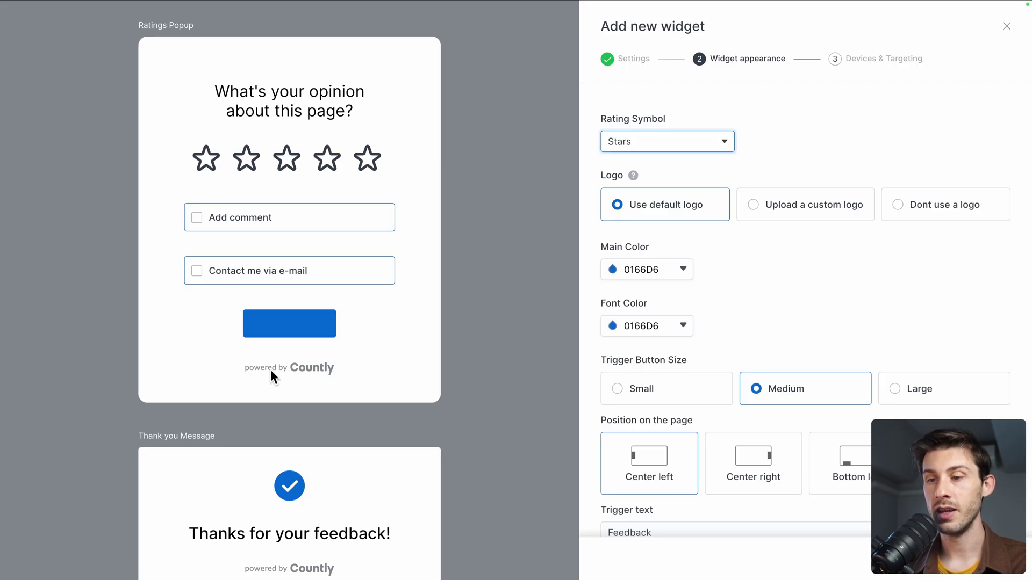
- Upload elestio_icon_512.png as the widget's custom logo
click(847, 211)
click(807, 269)
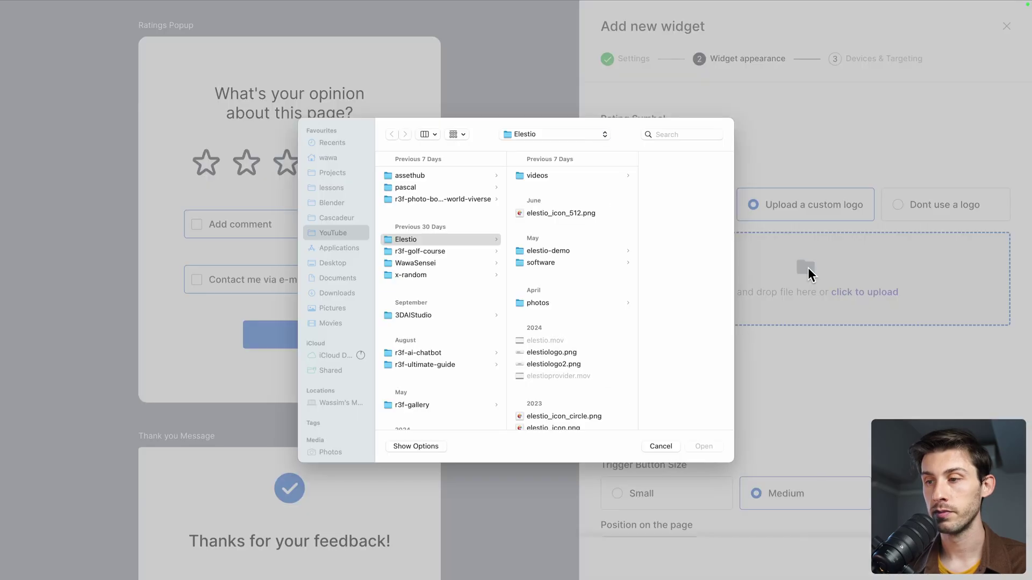
double_click(594, 214)
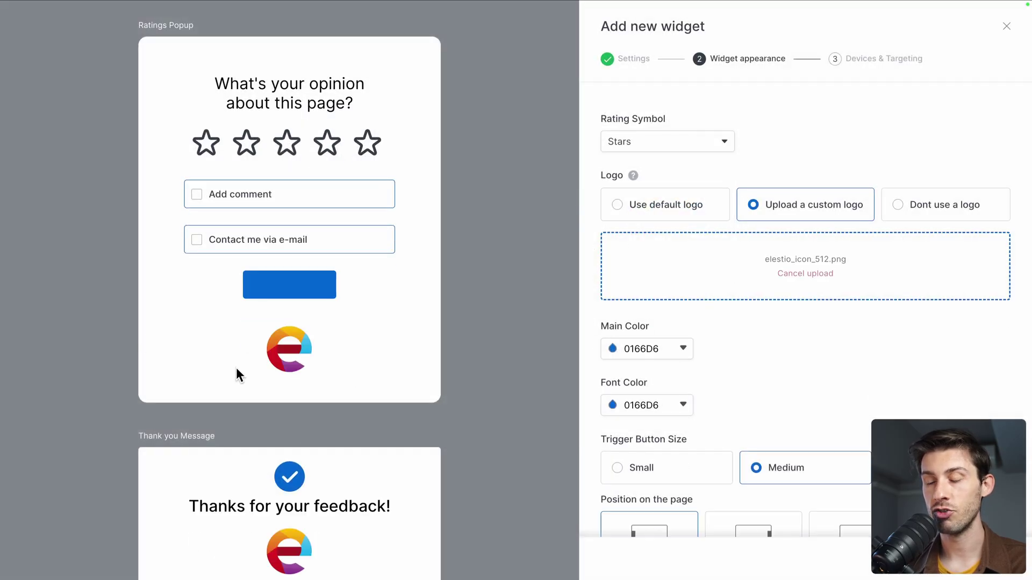
scroll(751, 380, down, 2)
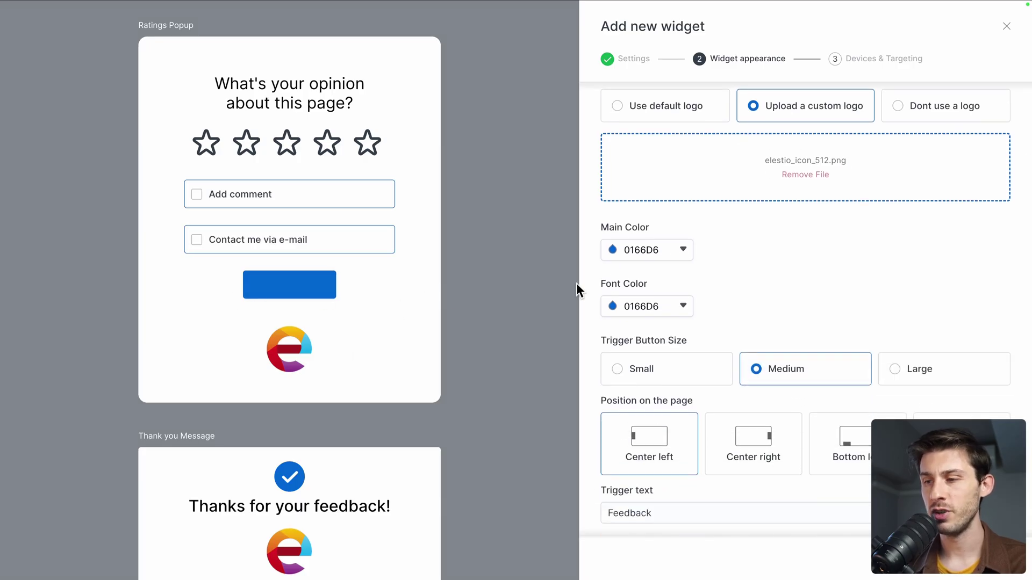
- Set the widget font colour to white FFFFFF
click(680, 307)
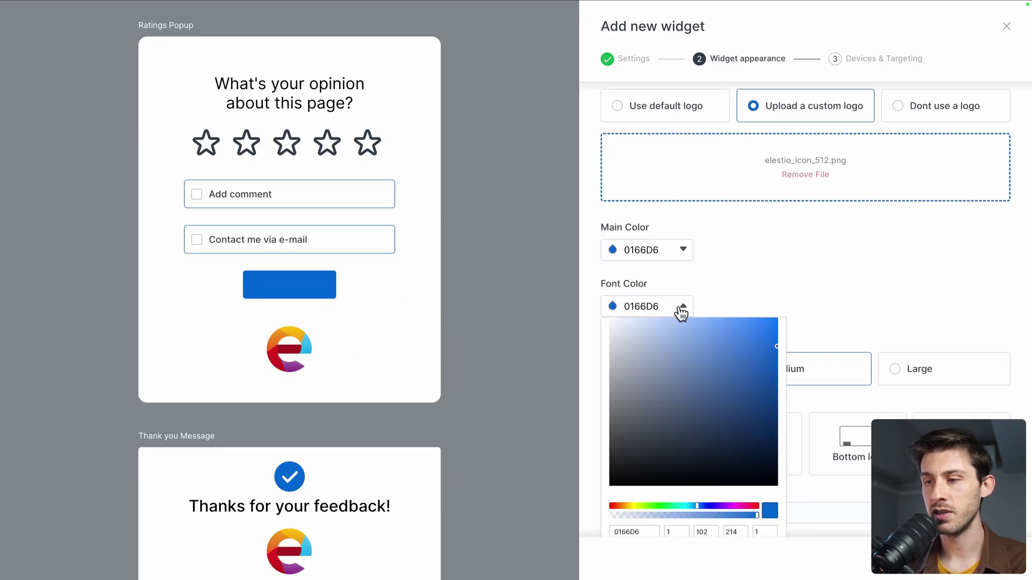
drag(651, 353, 606, 320)
click(751, 290)
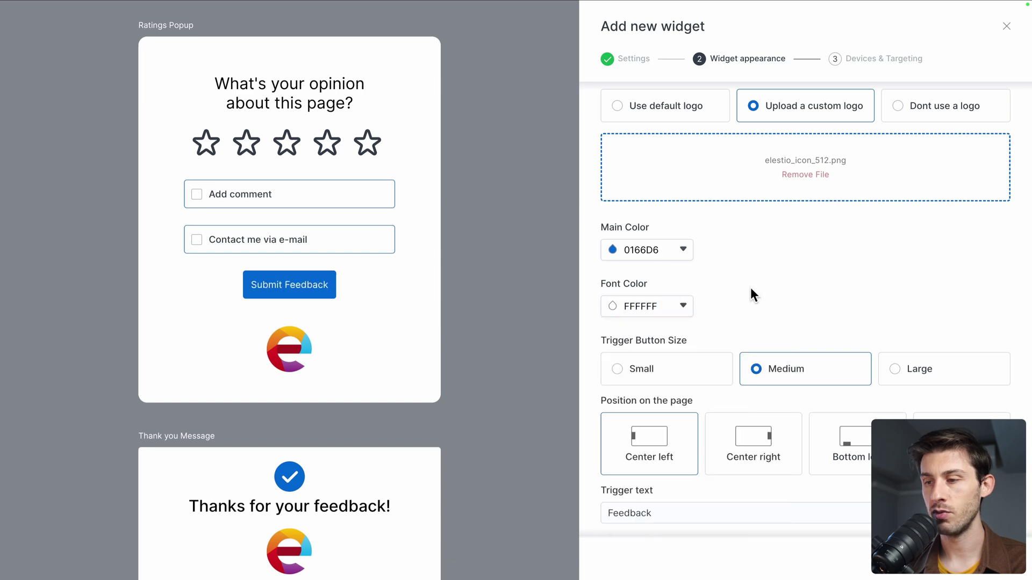
scroll(804, 249, down, 2)
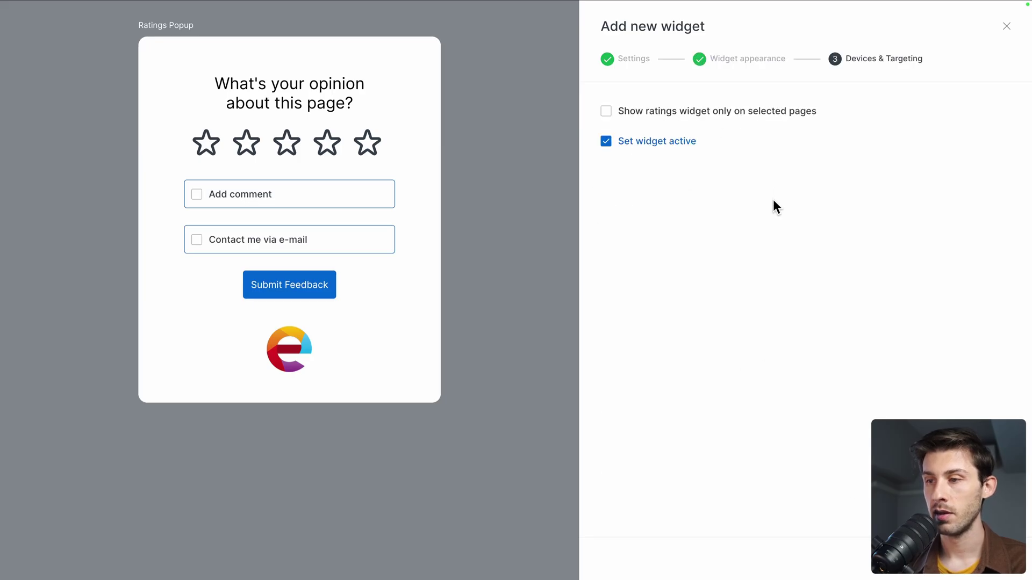
- Save the Elesito Feedback widget as active, leaving the selected-pages restriction off
click(606, 111)
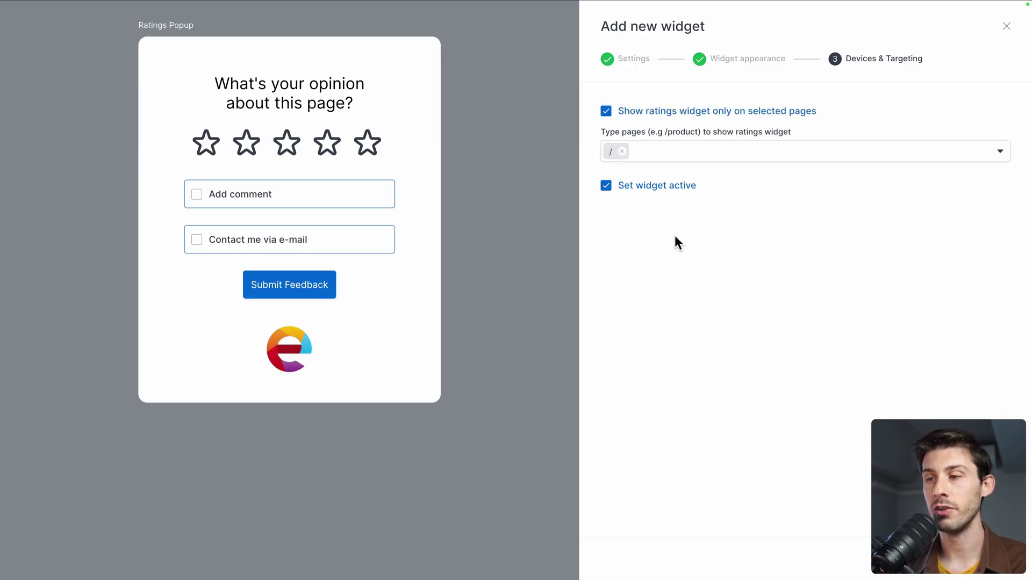
click(606, 112)
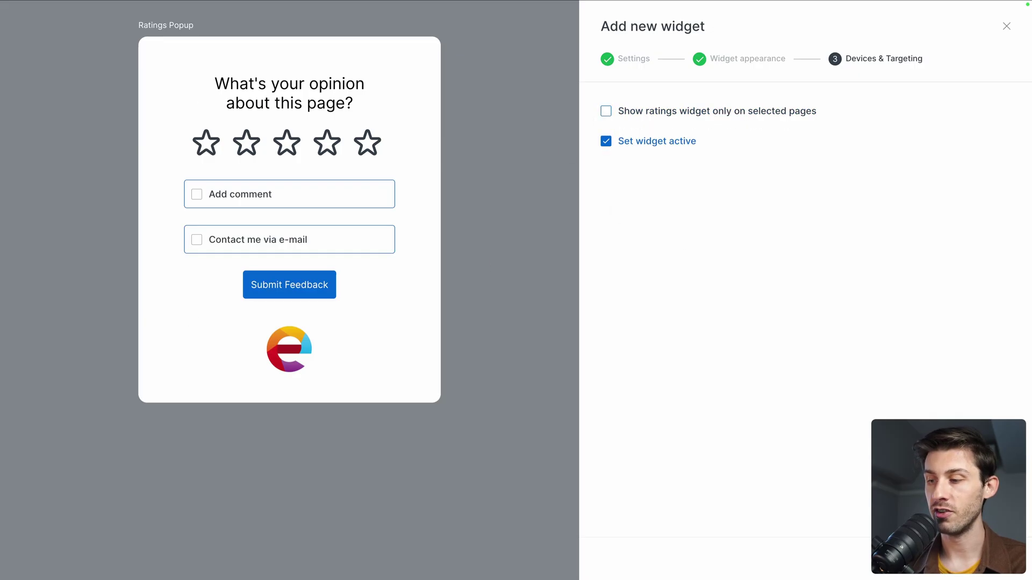
click(983, 559)
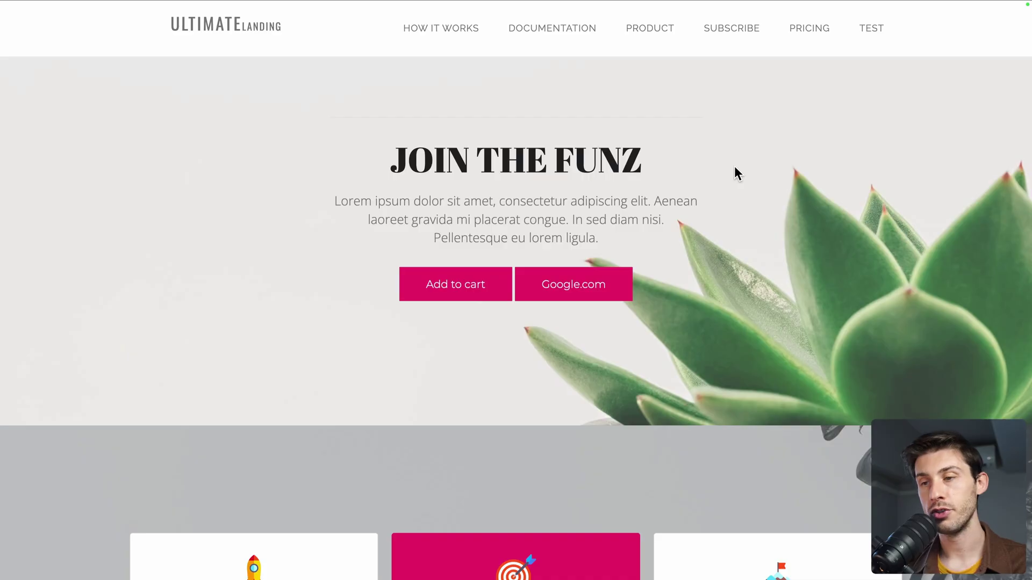
scroll(679, 240, down, 15)
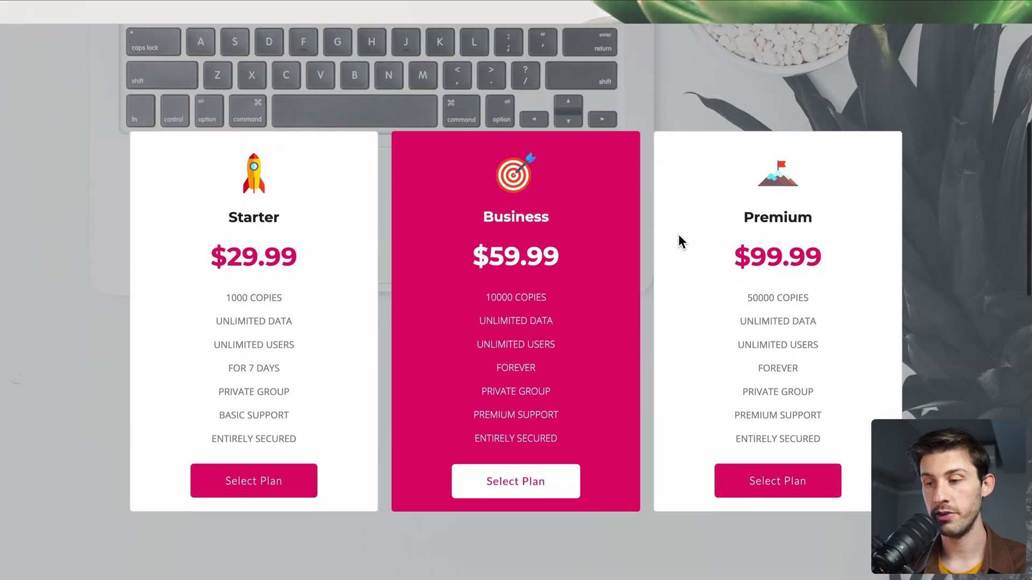
scroll(679, 240, down, 5)
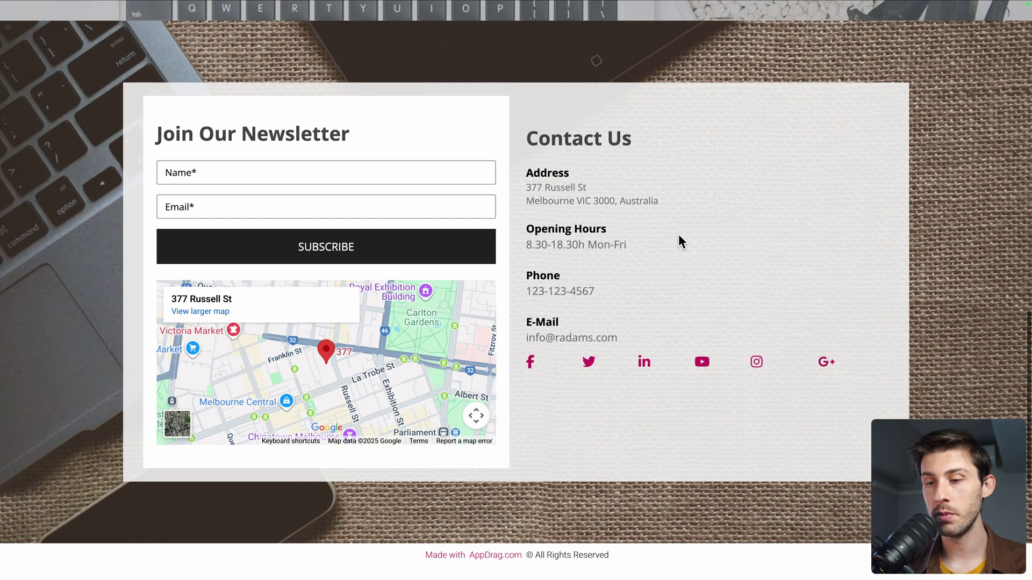
scroll(679, 241, down, 3)
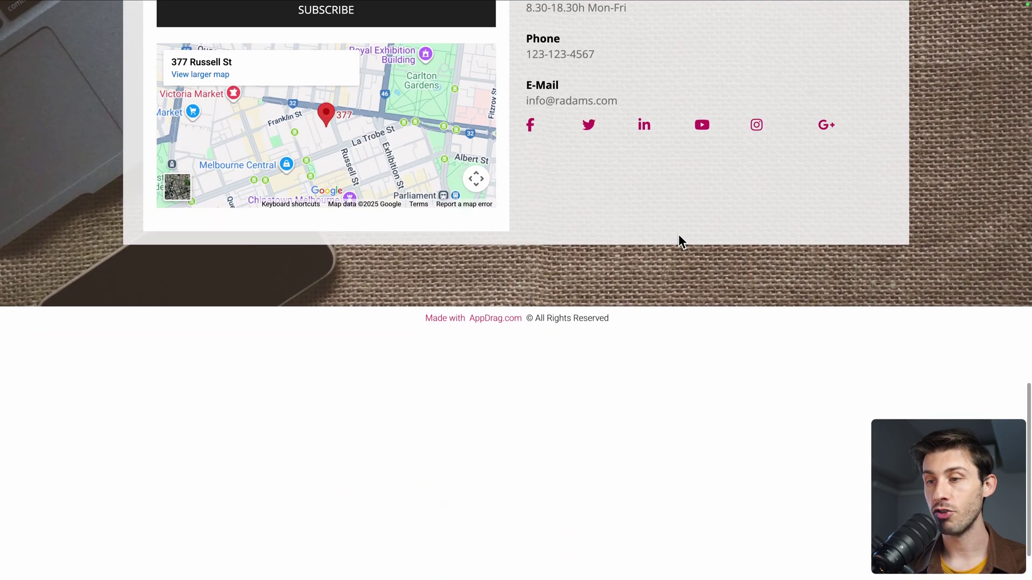
scroll(678, 241, up, 10)
scroll(679, 239, up, 5)
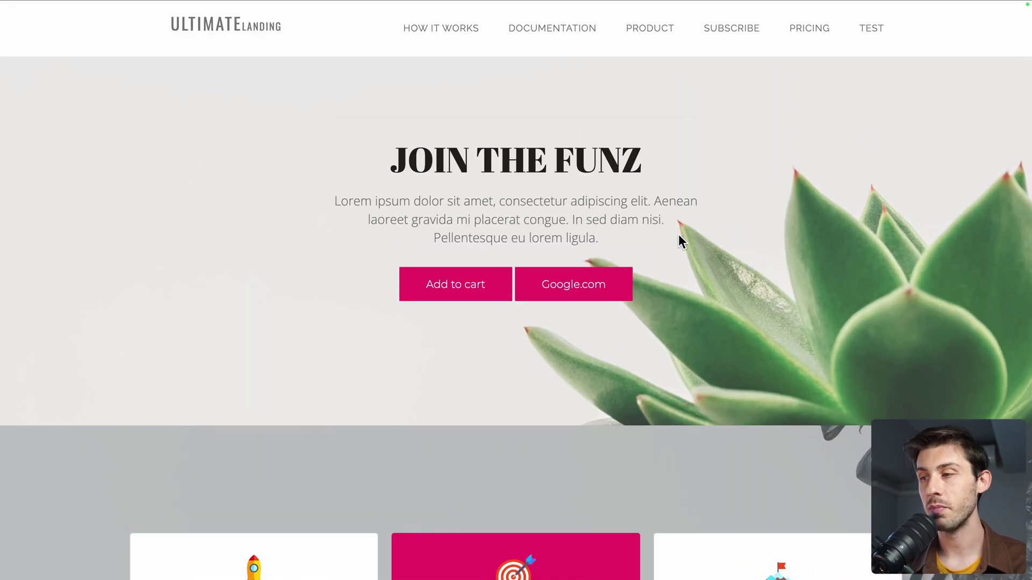
scroll(678, 240, down, 5)
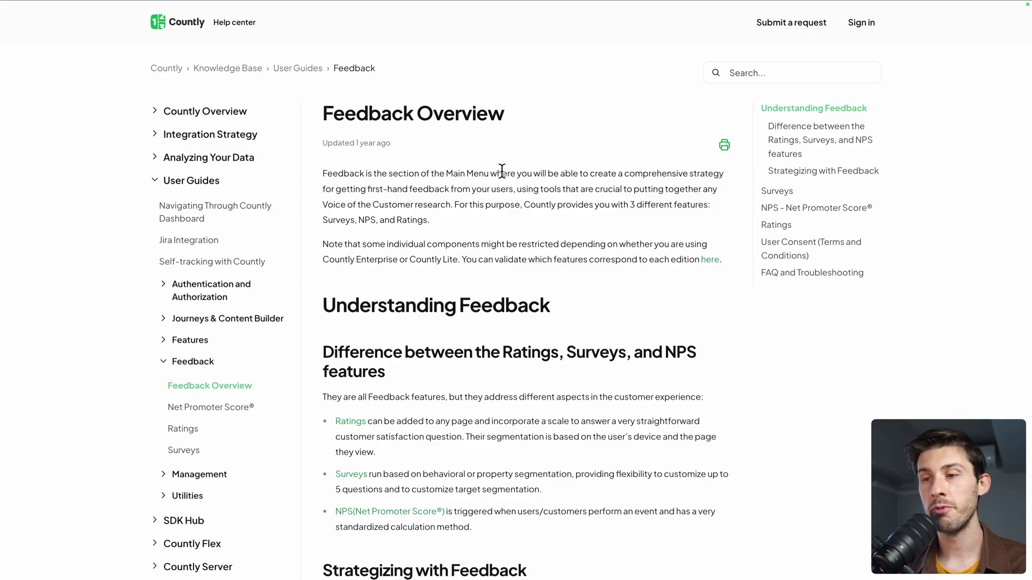
- Scroll the Feedback Overview article, then open the Surveys help article under Feedback
scroll(501, 171, down, 5)
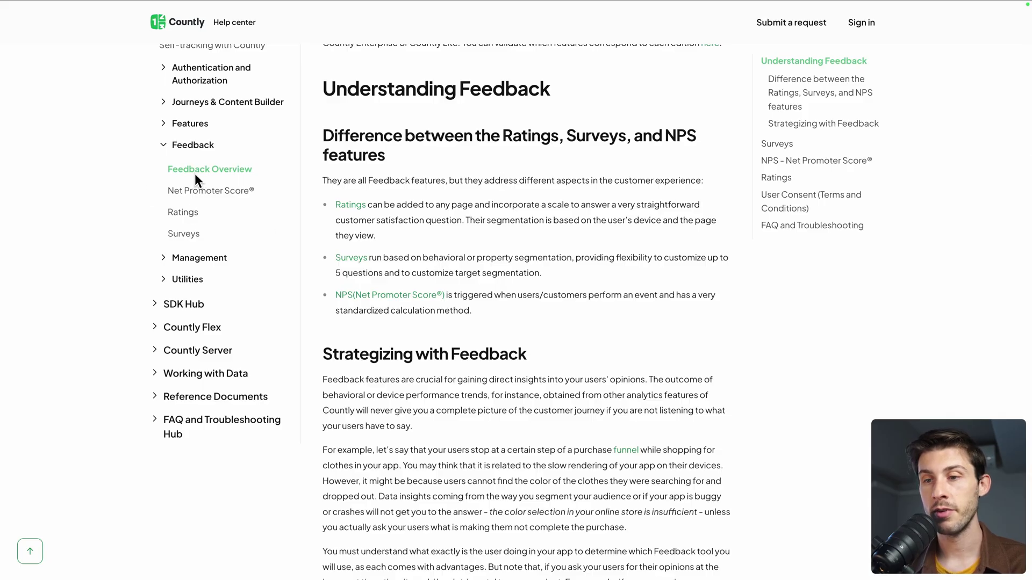
click(183, 234)
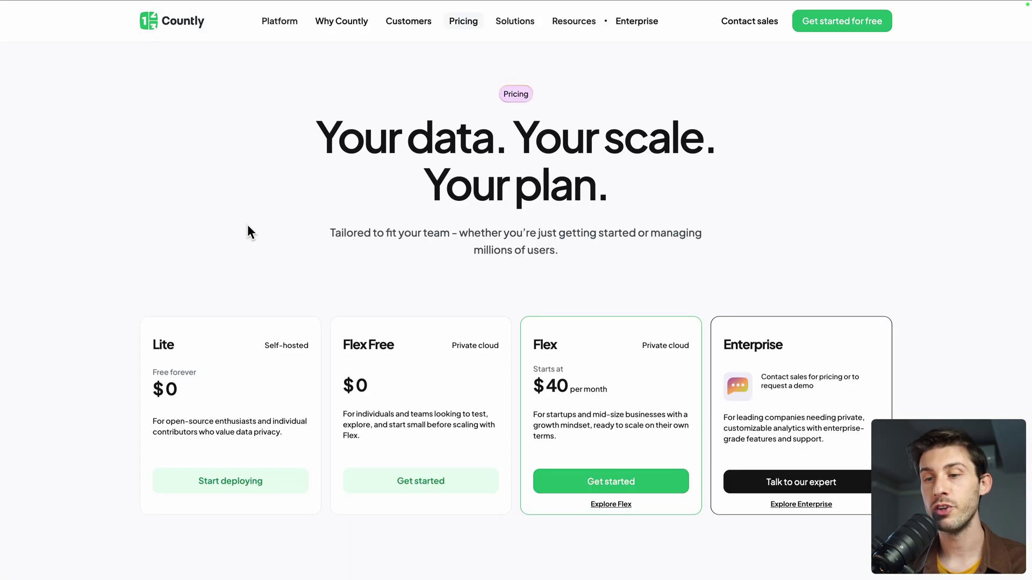
scroll(247, 225, down, 3)
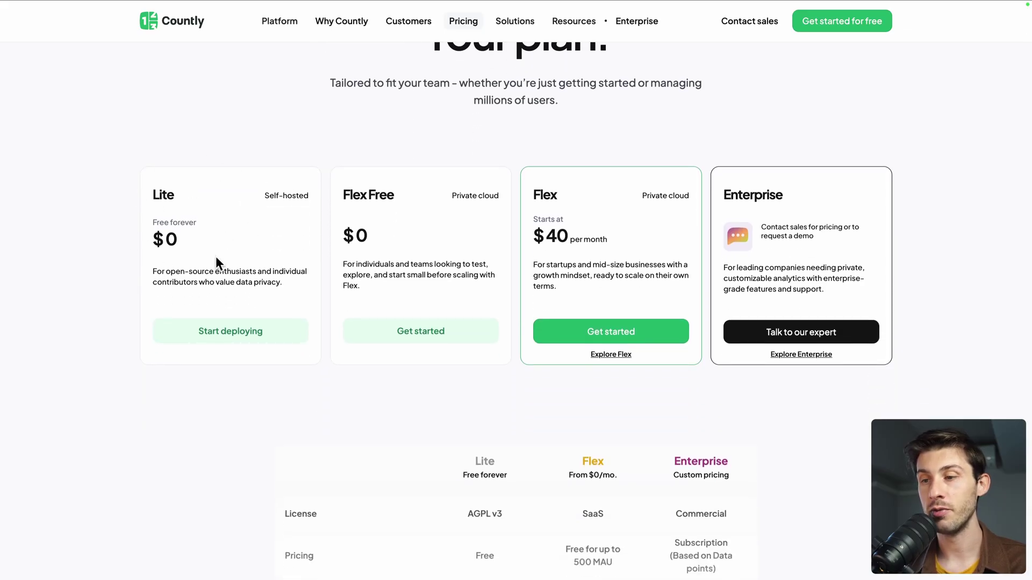
- Open 'Compare Countly plans' on the Pricing page and scroll through the Lite/Flex/Enterprise table
scroll(211, 266, down, 5)
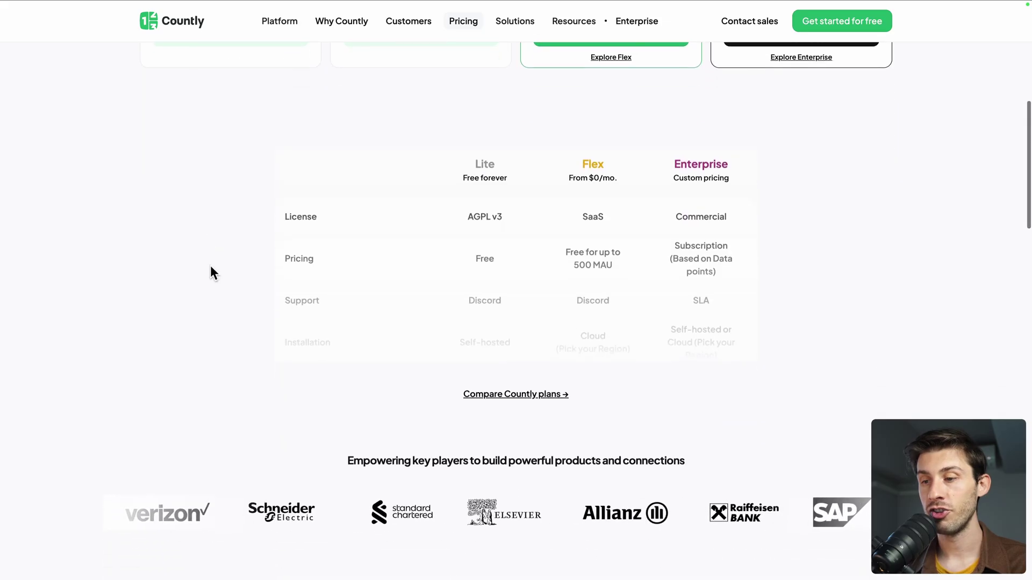
click(508, 397)
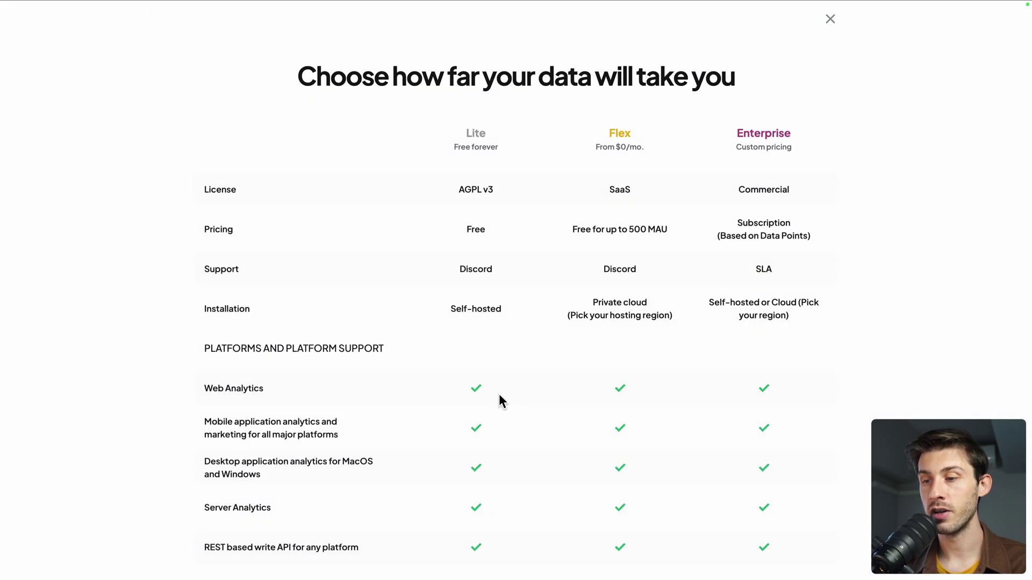
scroll(465, 369, down, 2)
scroll(466, 368, down, 12)
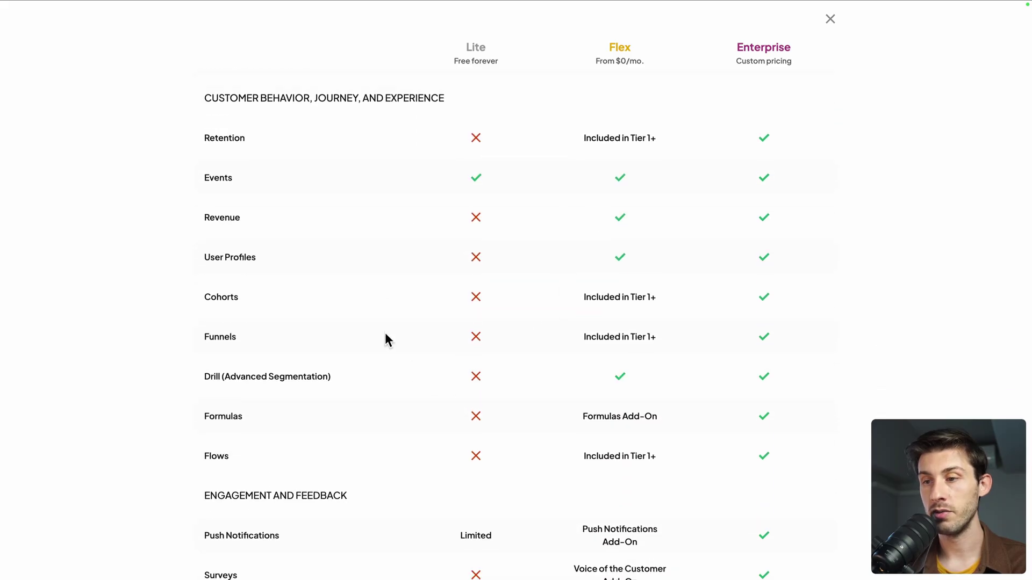
scroll(539, 289, down, 4)
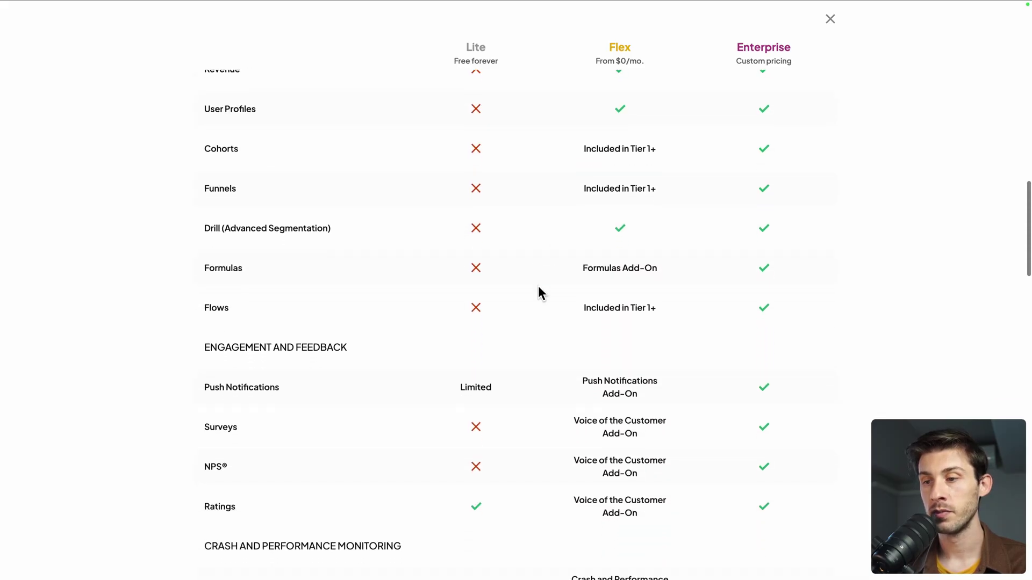
scroll(539, 293, down, 1)
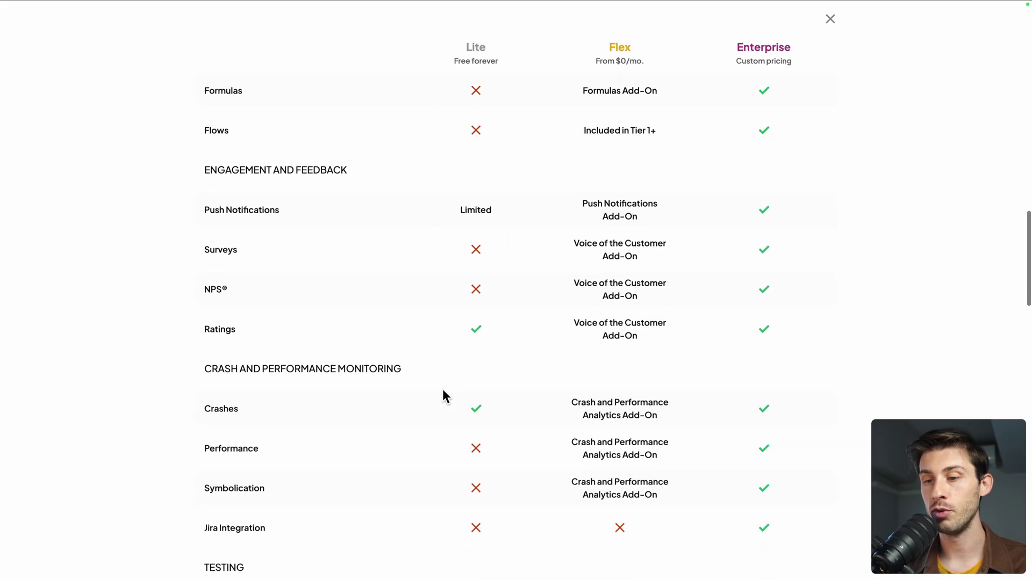
scroll(443, 391, down, 8)
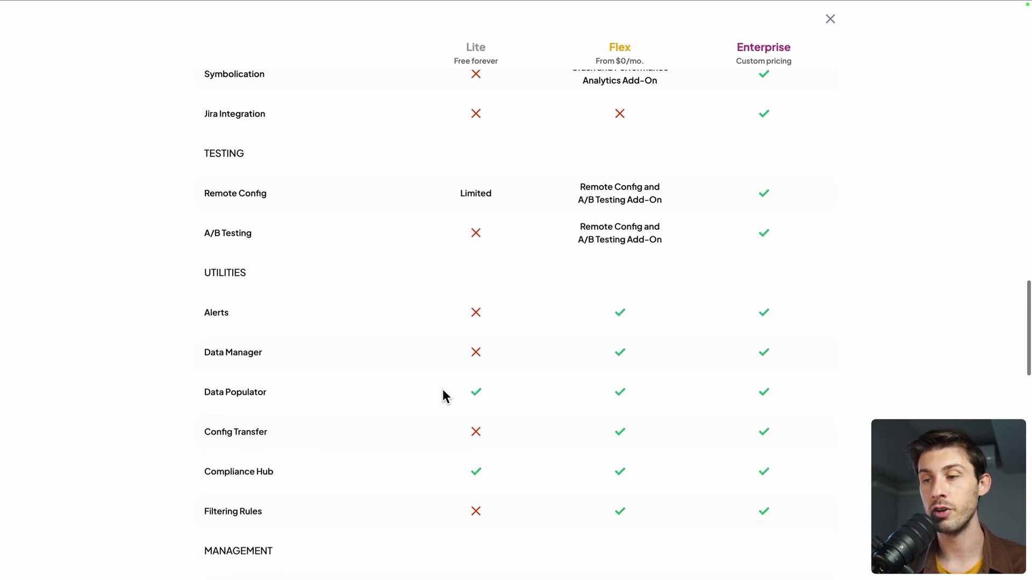
scroll(443, 391, up, 10)
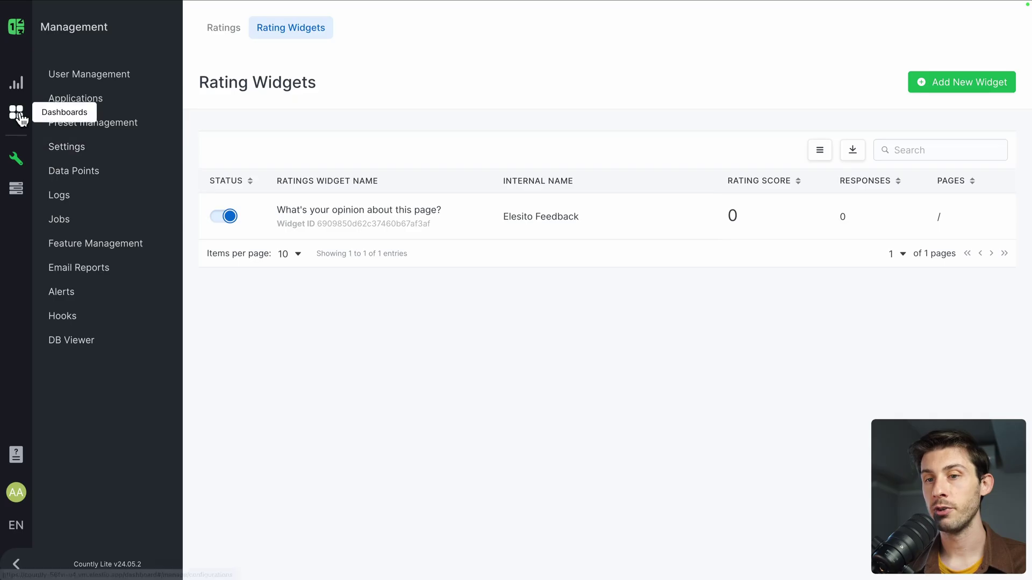
- Go to the Dashboards area and start a new dashboard with the New button
click(19, 114)
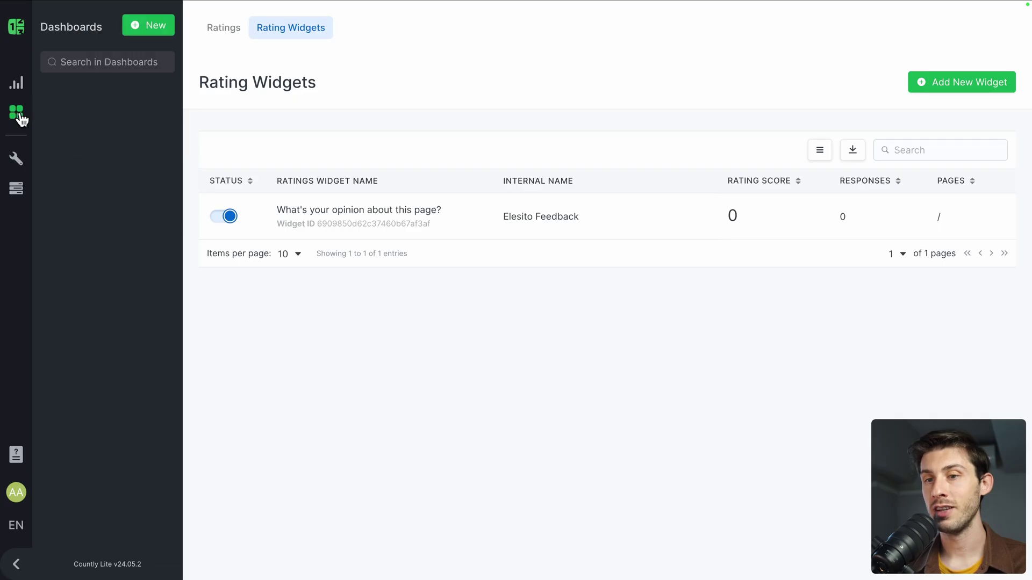
click(143, 39)
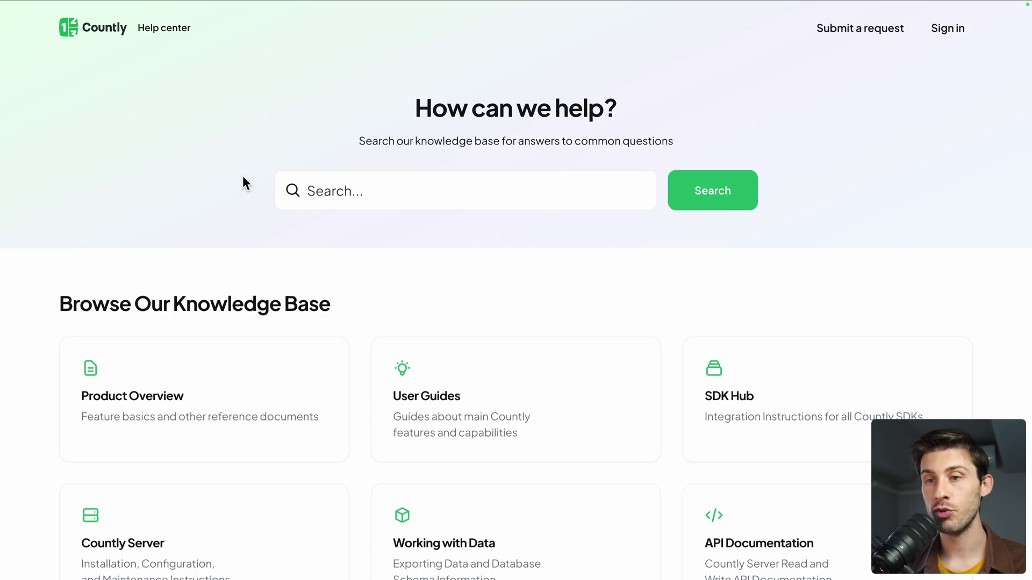
scroll(244, 180, down, 3)
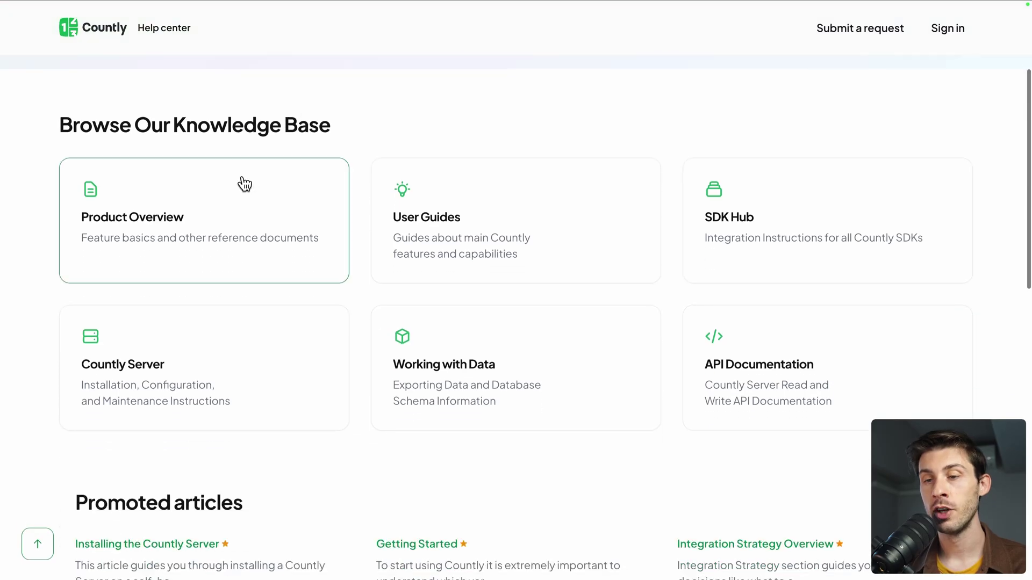